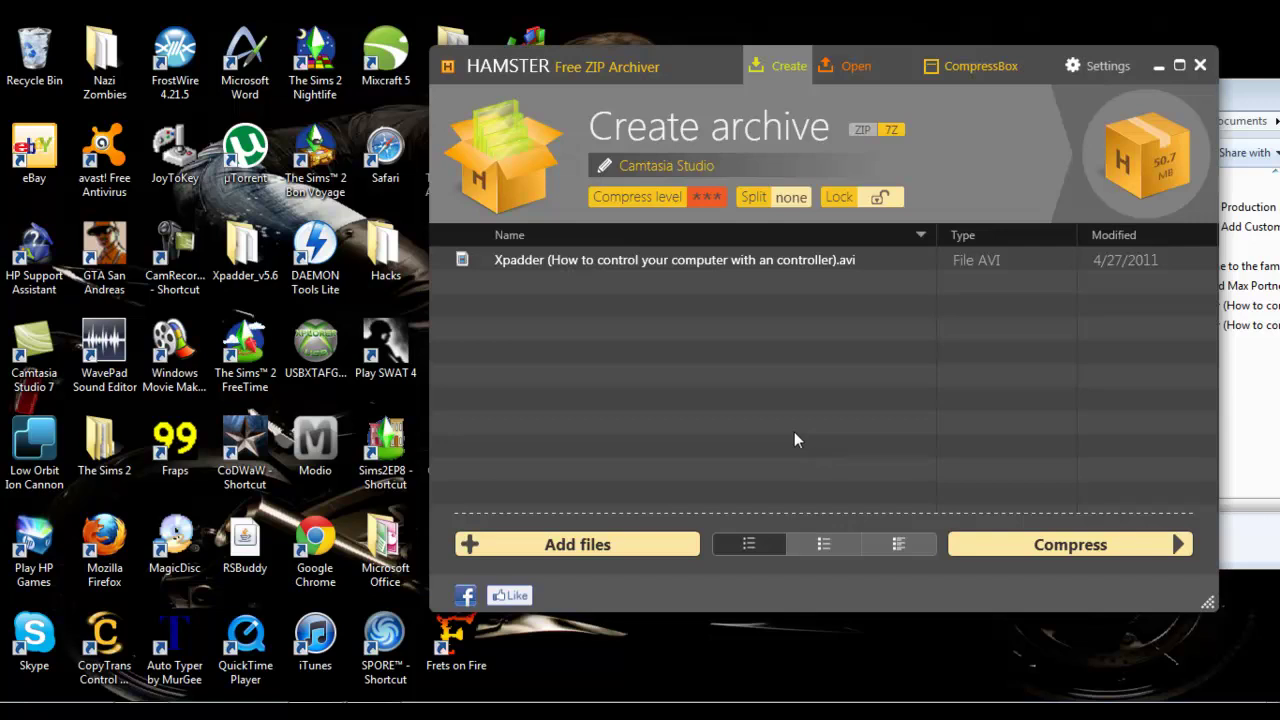
Search Google for 'hamster zip', using the corrected spelling suggestion.
{"action": "left_click", "coordinate": [531, 543]}
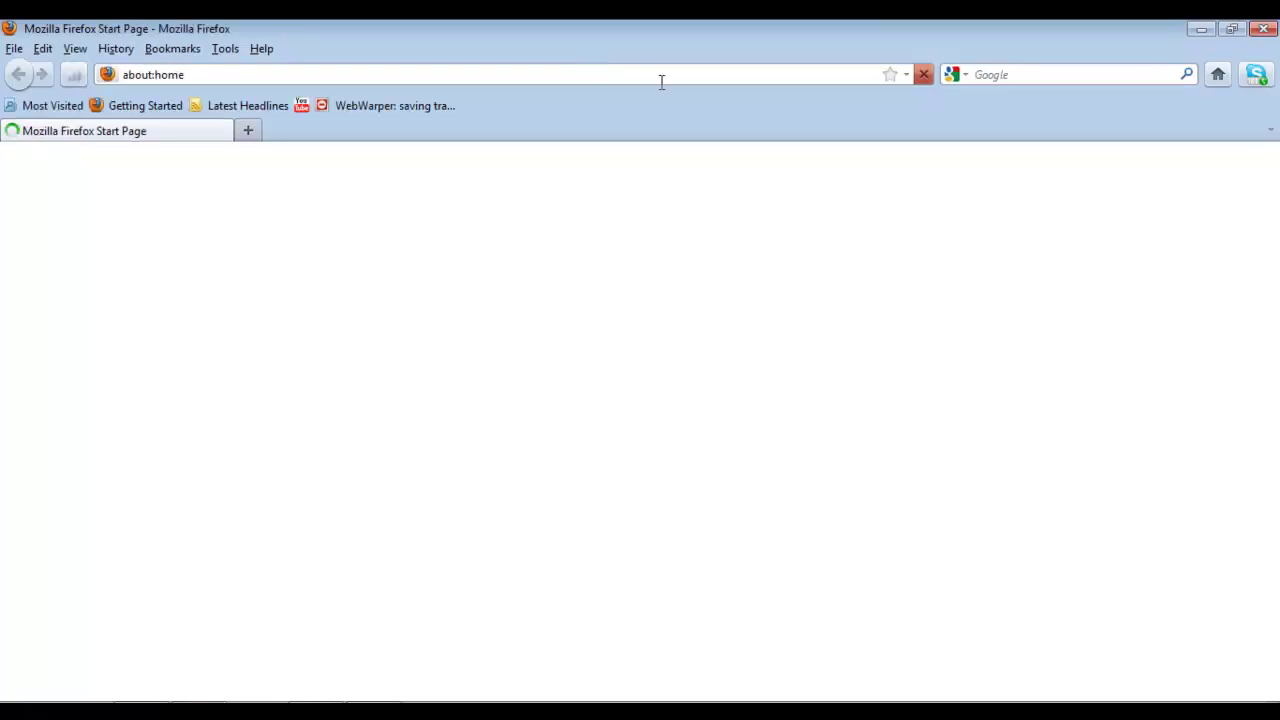
{"action": "type", "text": "h"}
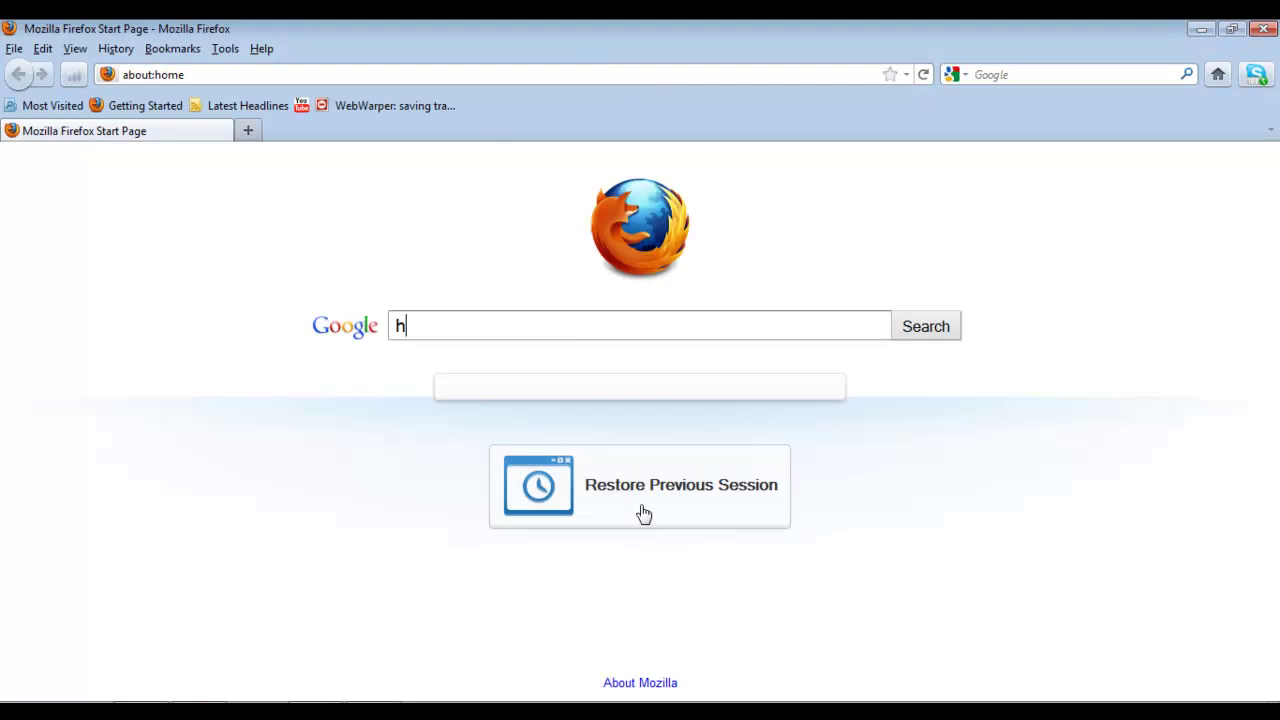
{"action": "type", "text": "amster zip"}
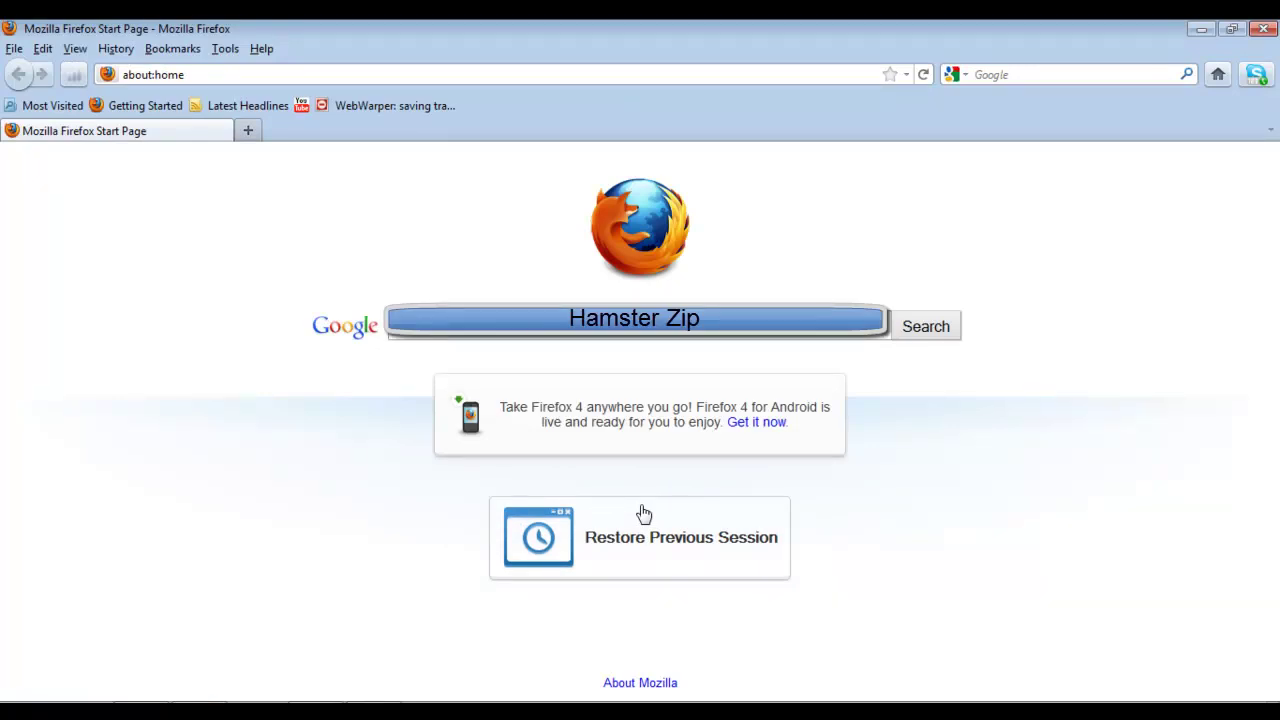
{"action": "key", "text": "Return"}
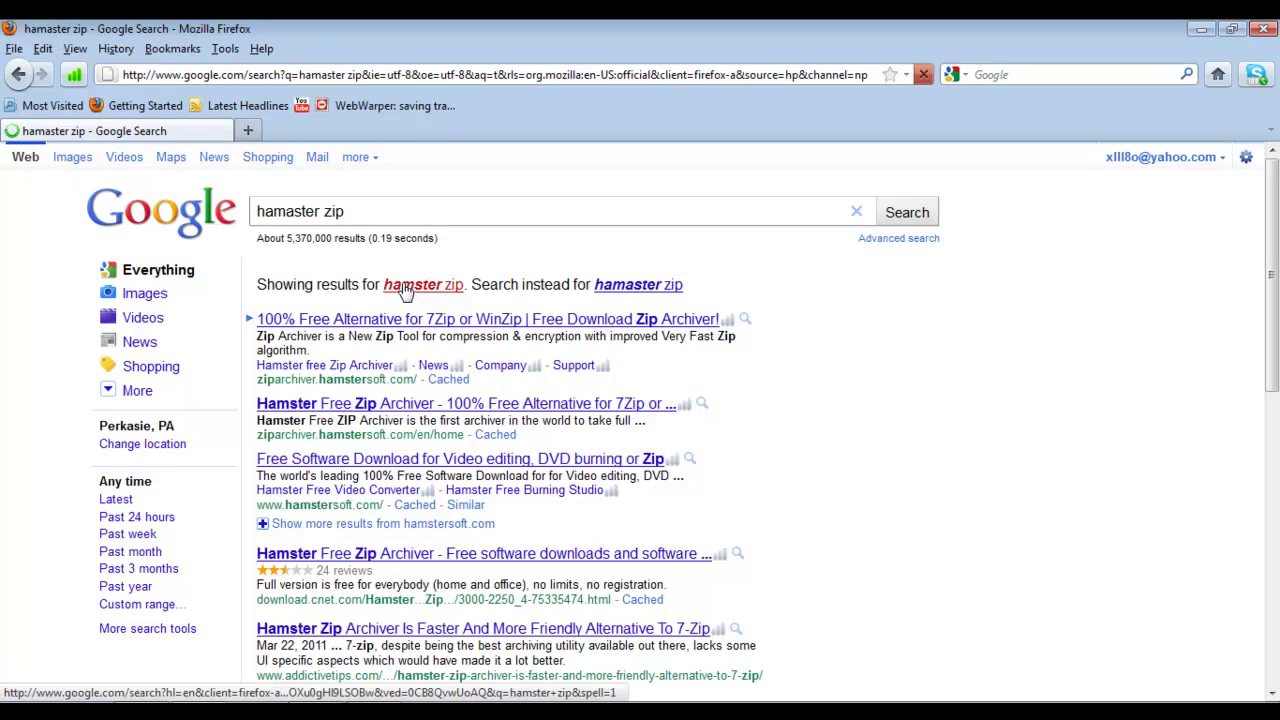
{"action": "left_click", "coordinate": [402, 285]}
Visit the Hamster Free ZIP Archiver download page, scroll it, then minimize Firefox.
{"action": "left_click", "coordinate": [349, 280]}
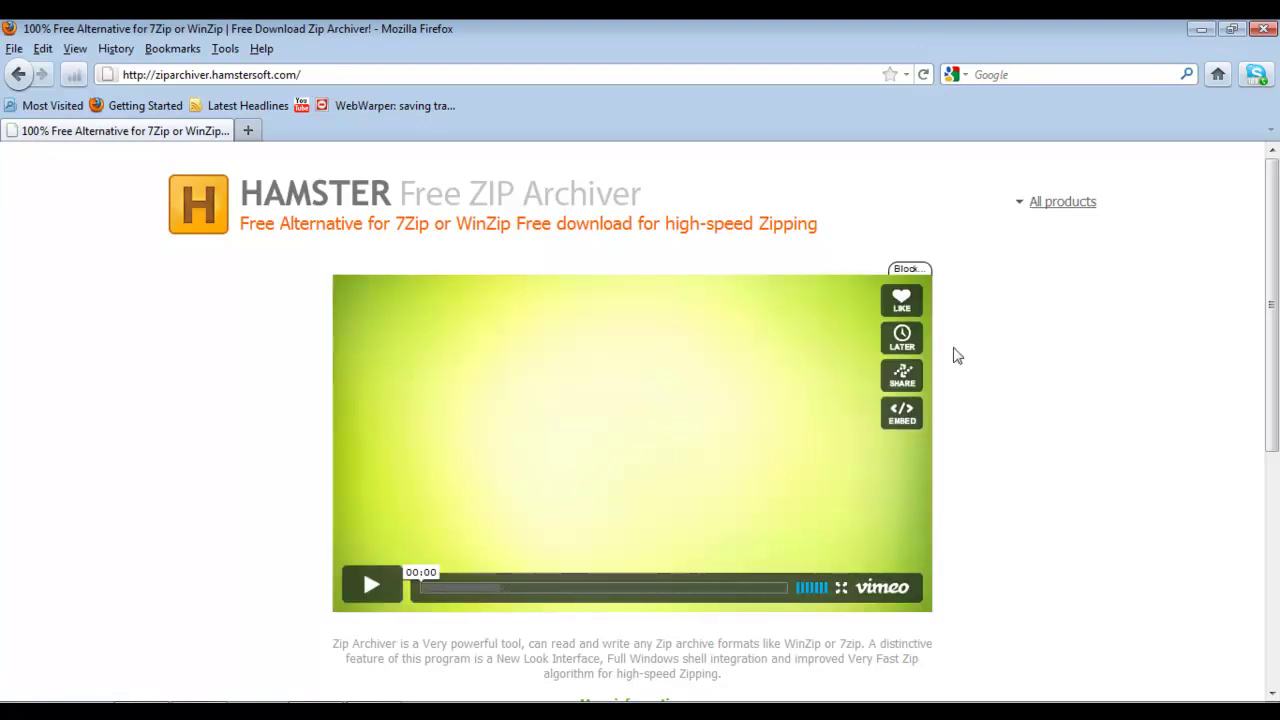
{"action": "mouse_move", "coordinate": [1273, 259]}
{"action": "left_mouse_down"}
{"action": "mouse_move", "coordinate": [1275, 478]}
{"action": "mouse_move", "coordinate": [1273, 150]}
{"action": "mouse_move", "coordinate": [1277, 485]}
{"action": "mouse_move", "coordinate": [1273, 245]}
{"action": "left_mouse_up"}
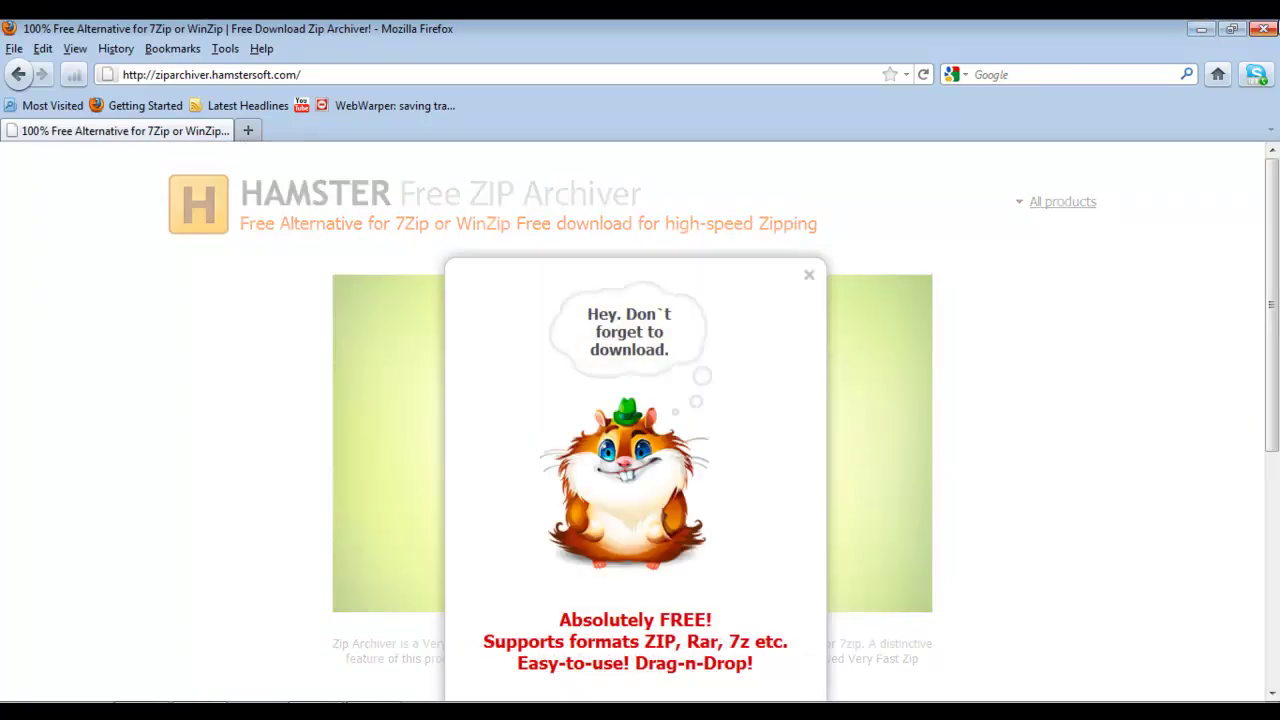
{"action": "left_click", "coordinate": [1206, 30]}
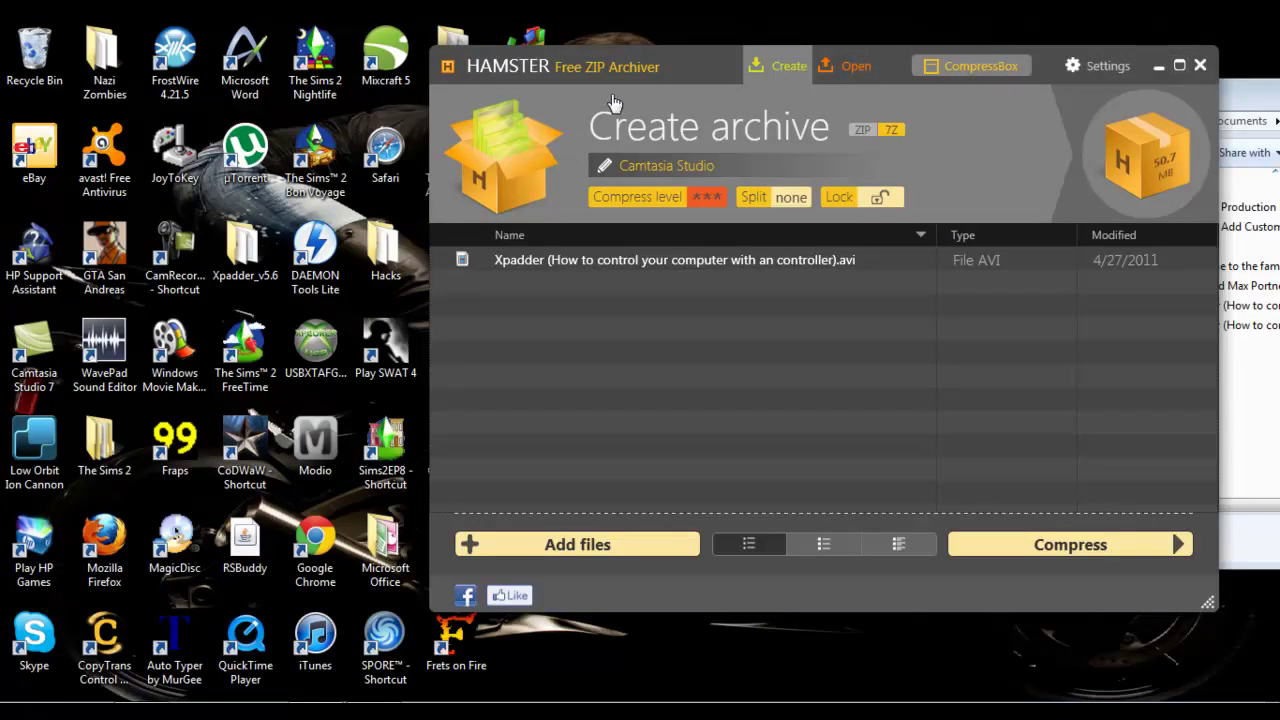
Arrange the Camtasia Studio folder window to read the 49,803 KB Xpadder zip size, then refocus Hamster.
{"action": "left_click_drag", "start_coordinate": [612, 81], "coordinate": [906, 164]}
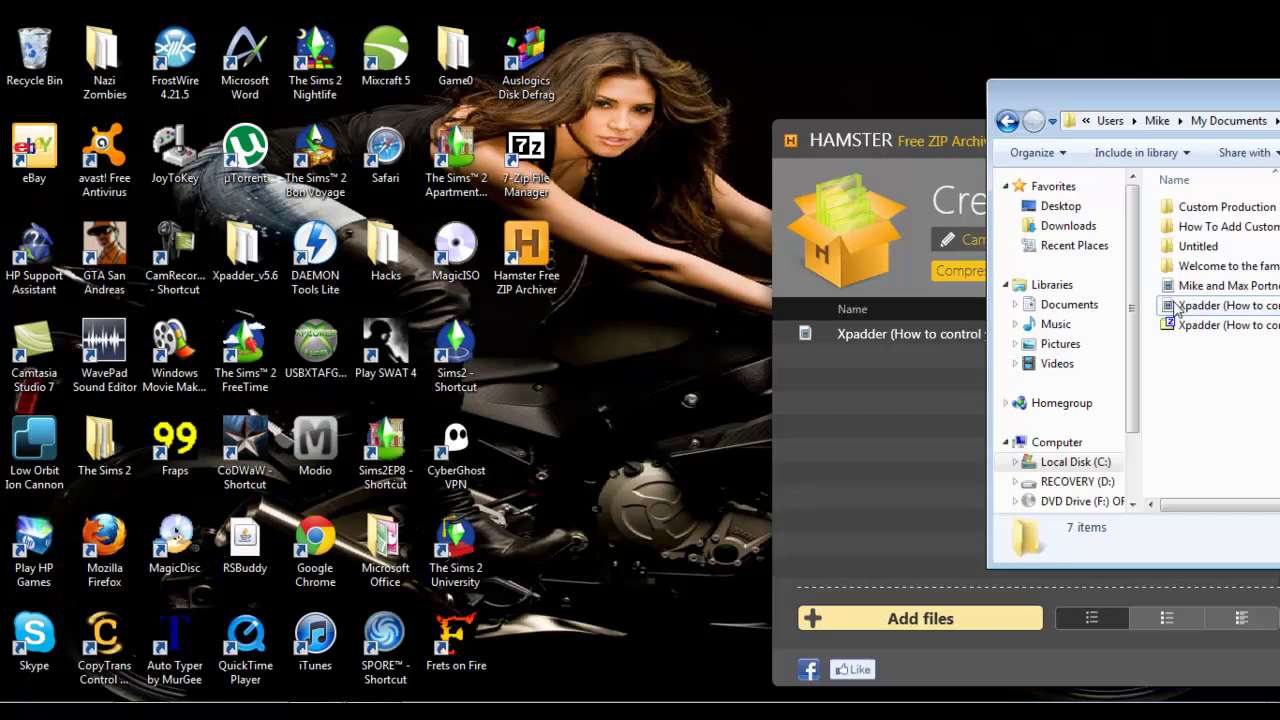
{"action": "left_click_drag", "start_coordinate": [1063, 97], "coordinate": [306, 294]}
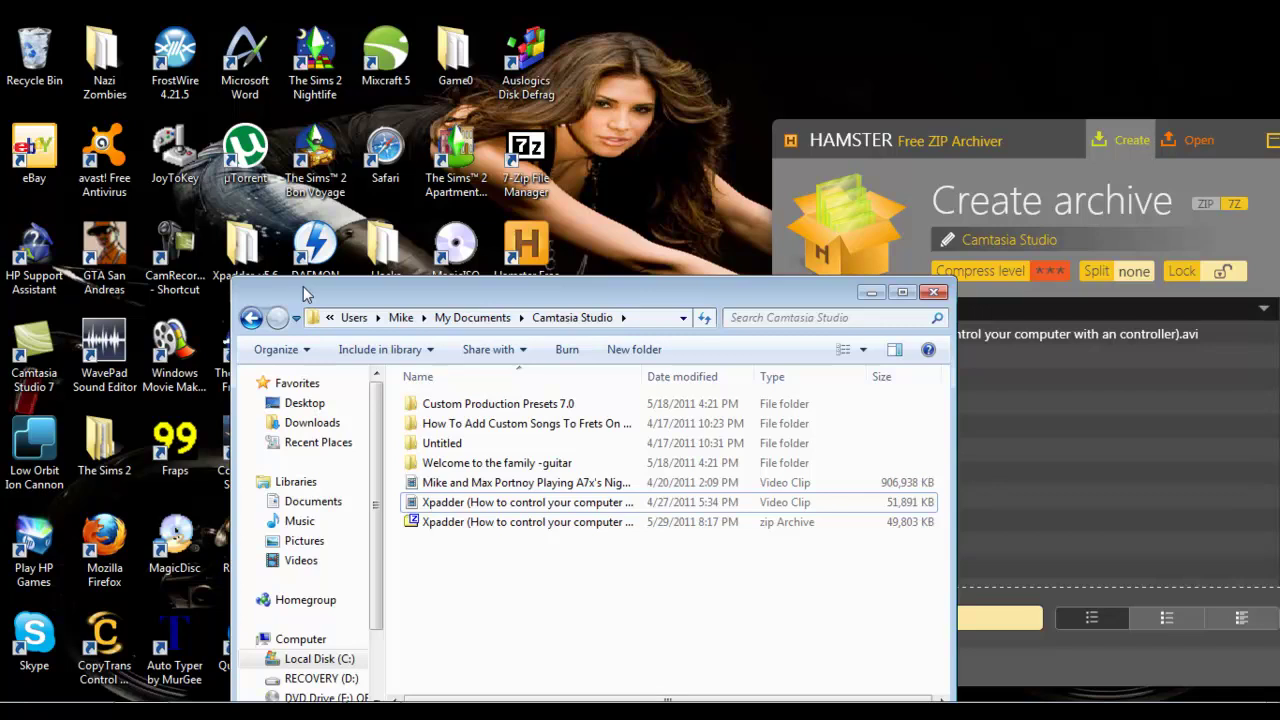
{"action": "left_click_drag", "start_coordinate": [306, 294], "coordinate": [910, 117]}
{"action": "left_click_drag", "start_coordinate": [989, 125], "coordinate": [643, 211]}
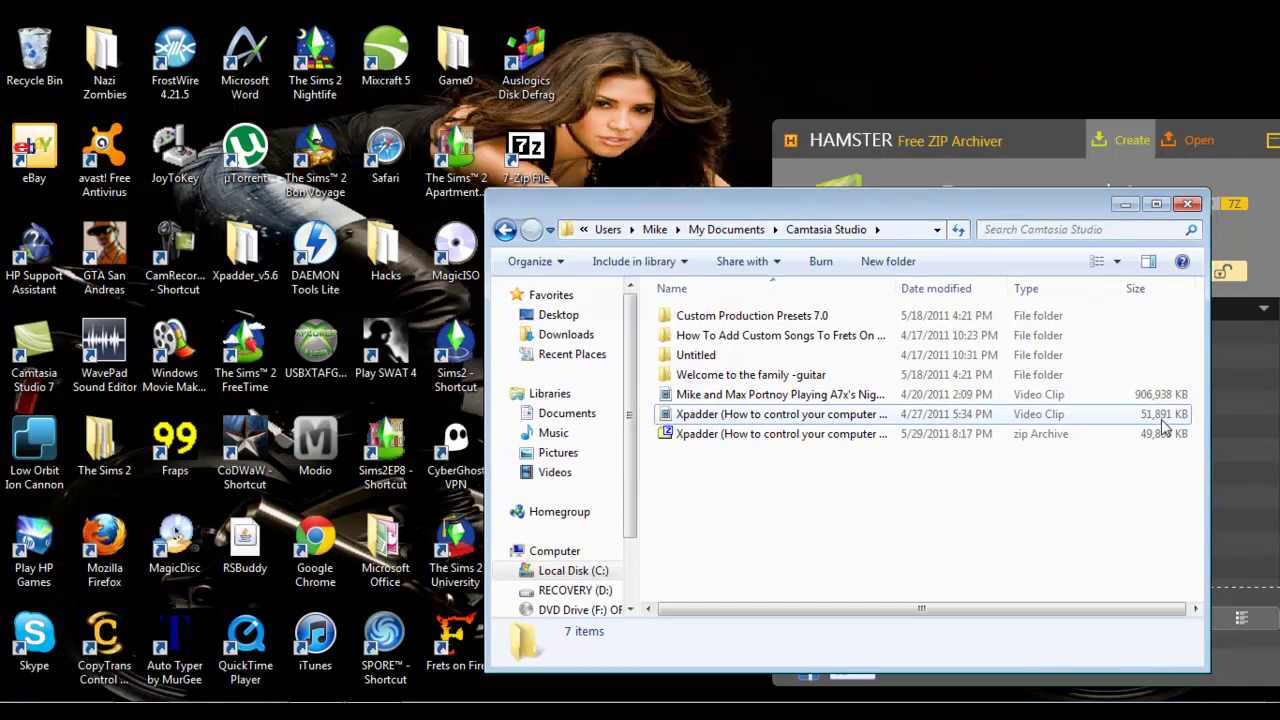
{"action": "left_click_drag", "start_coordinate": [936, 198], "coordinate": [1240, 166]}
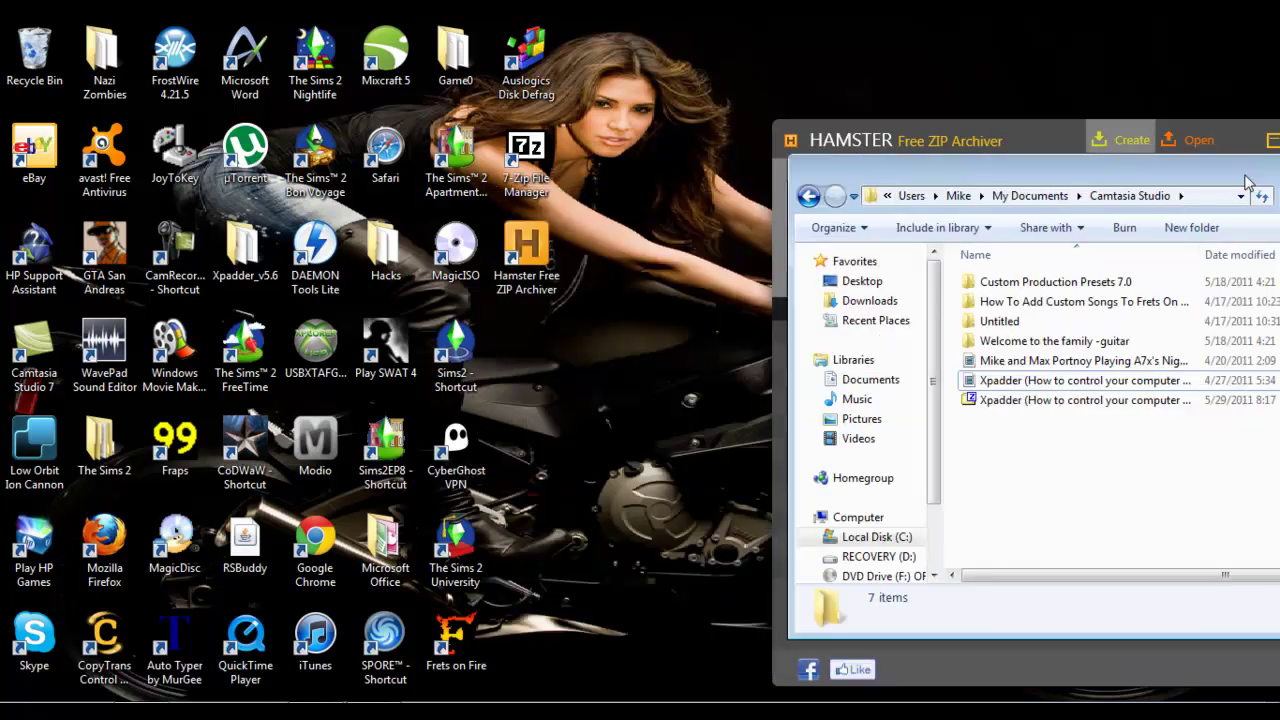
{"action": "left_click", "coordinate": [1022, 124]}
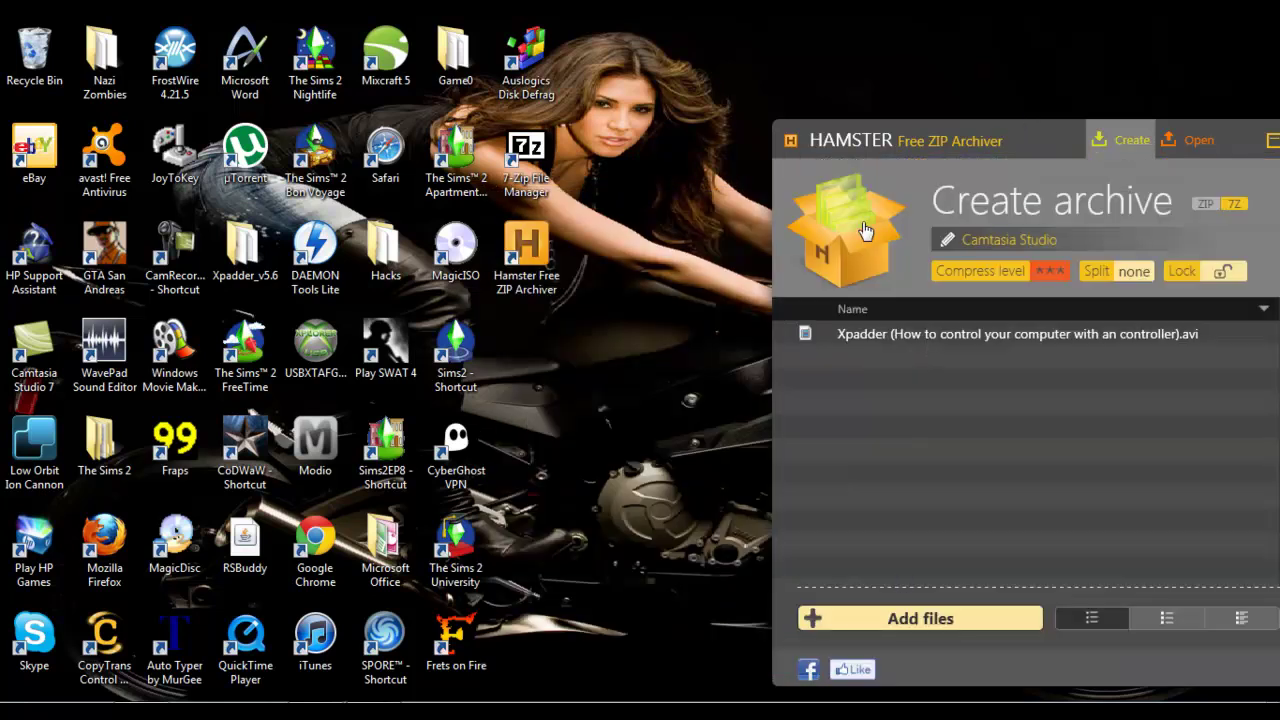
Set the archive format to ZIP with Maximum compression level.
{"action": "left_click_drag", "start_coordinate": [901, 140], "coordinate": [513, 116]}
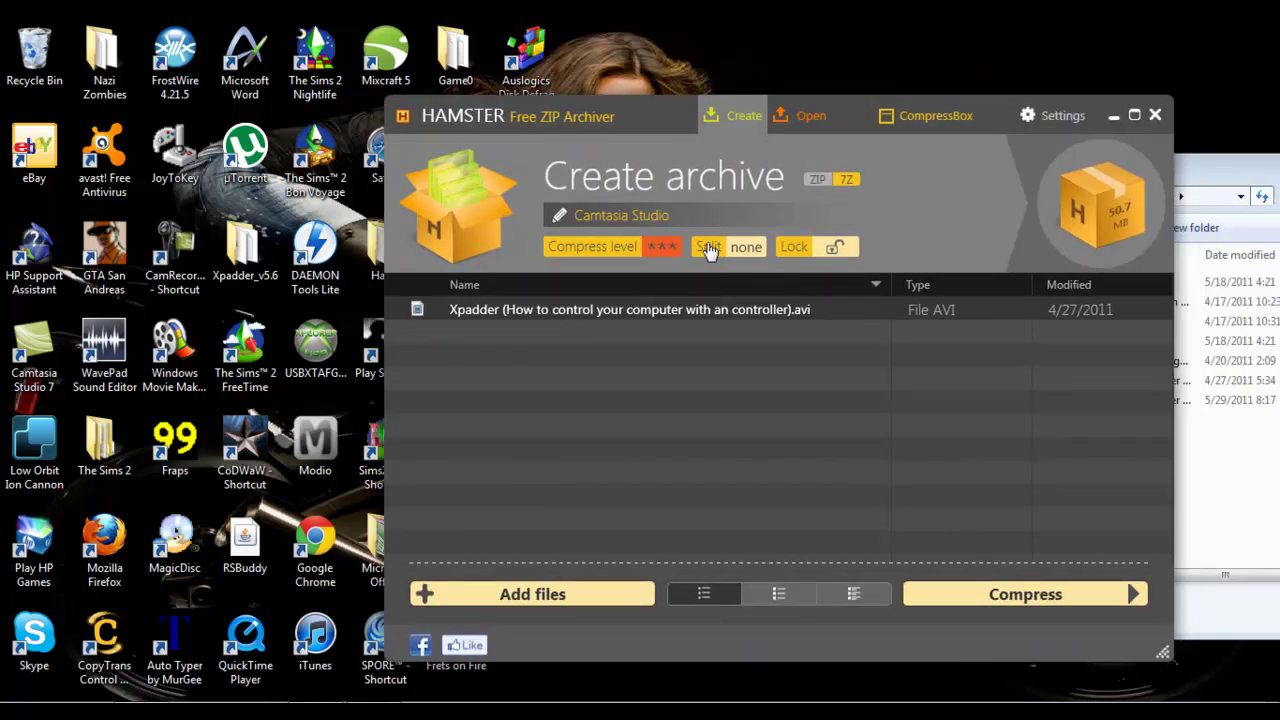
{"action": "left_click", "coordinate": [818, 180]}
{"action": "left_click", "coordinate": [668, 248]}
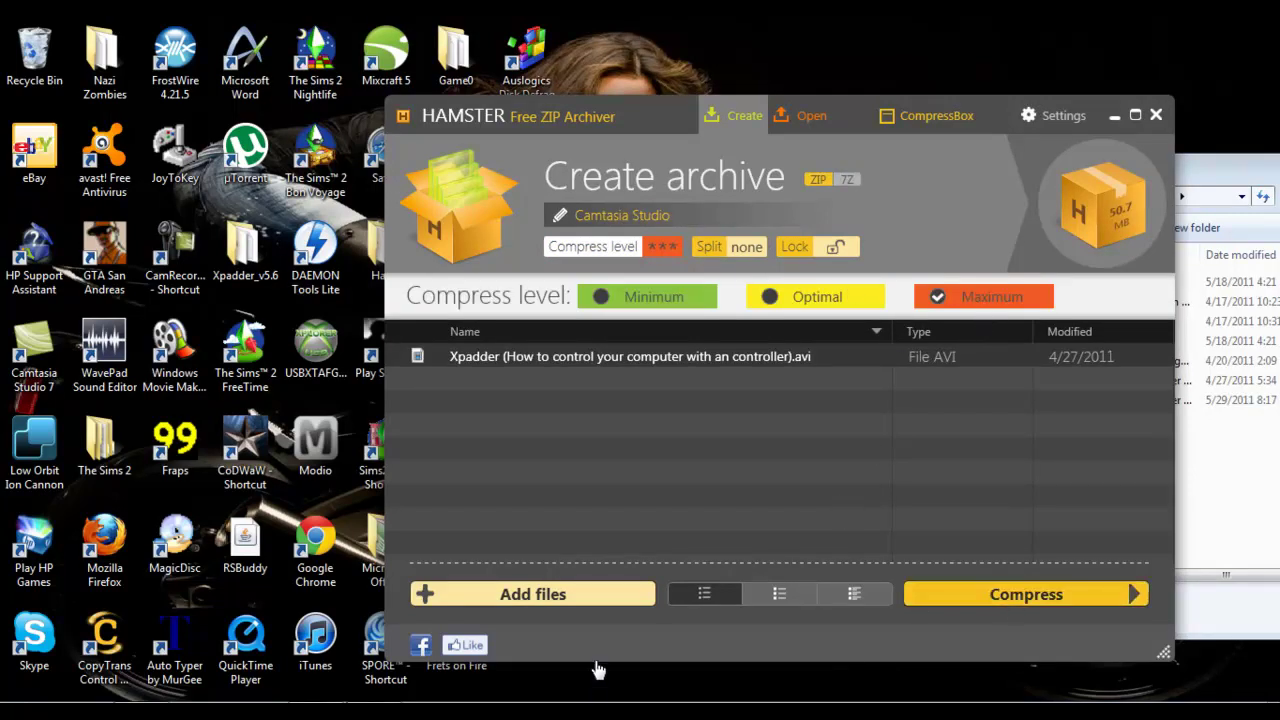
Check the Xpadder video's size, then compress it to Camtasia Studio.zip on the Desktop.
{"action": "left_click", "coordinate": [915, 590]}
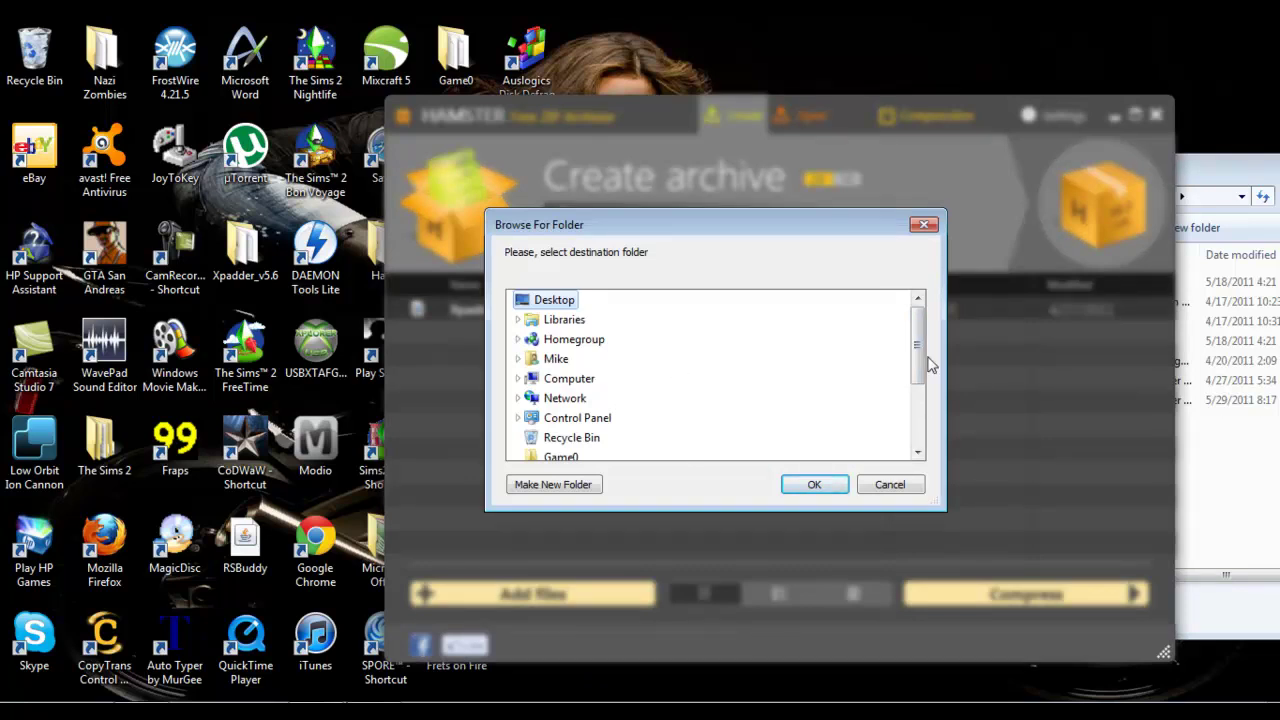
{"action": "left_click", "coordinate": [888, 484]}
{"action": "left_click", "coordinate": [1227, 472]}
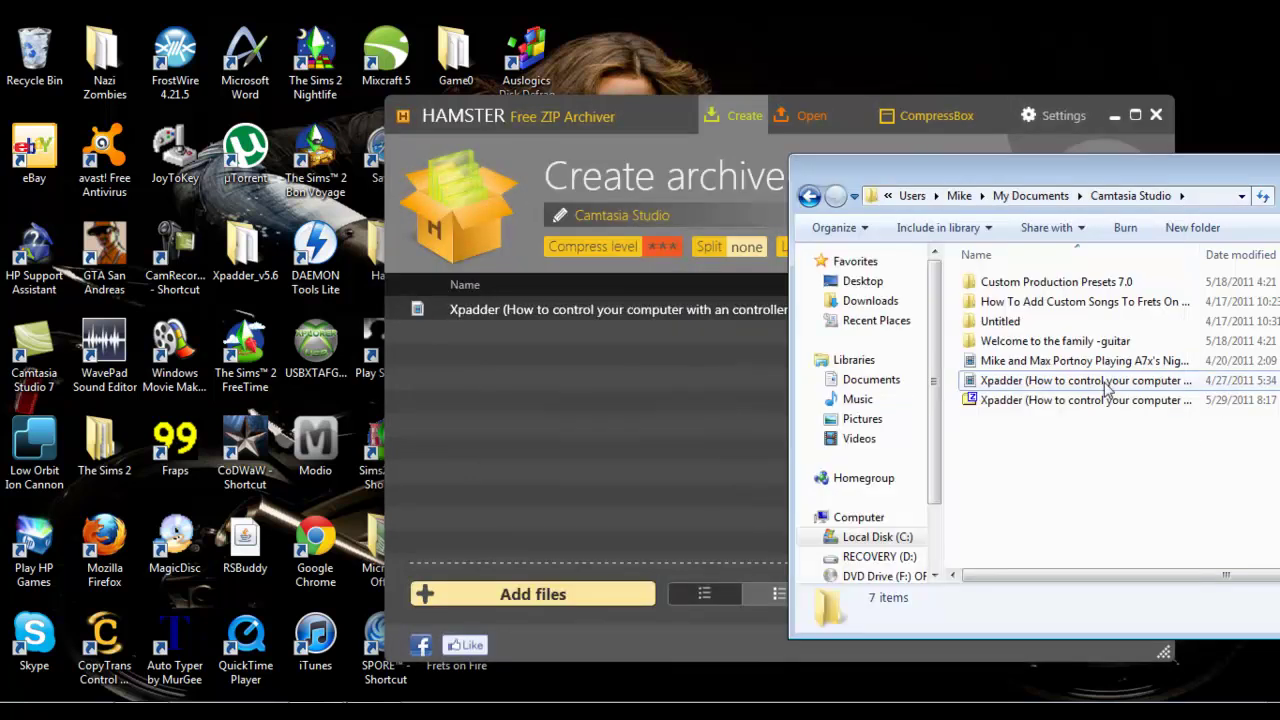
{"action": "left_click", "coordinate": [1106, 383]}
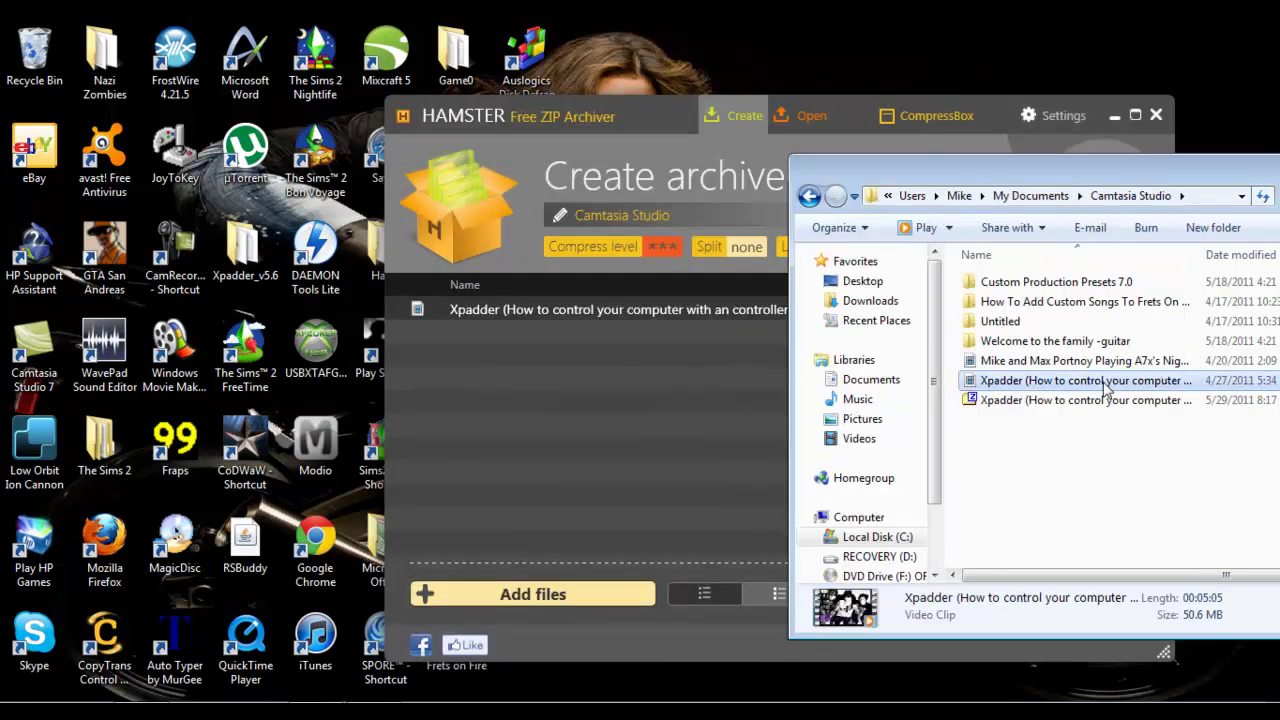
{"action": "left_click", "coordinate": [622, 303]}
{"action": "left_click", "coordinate": [926, 592]}
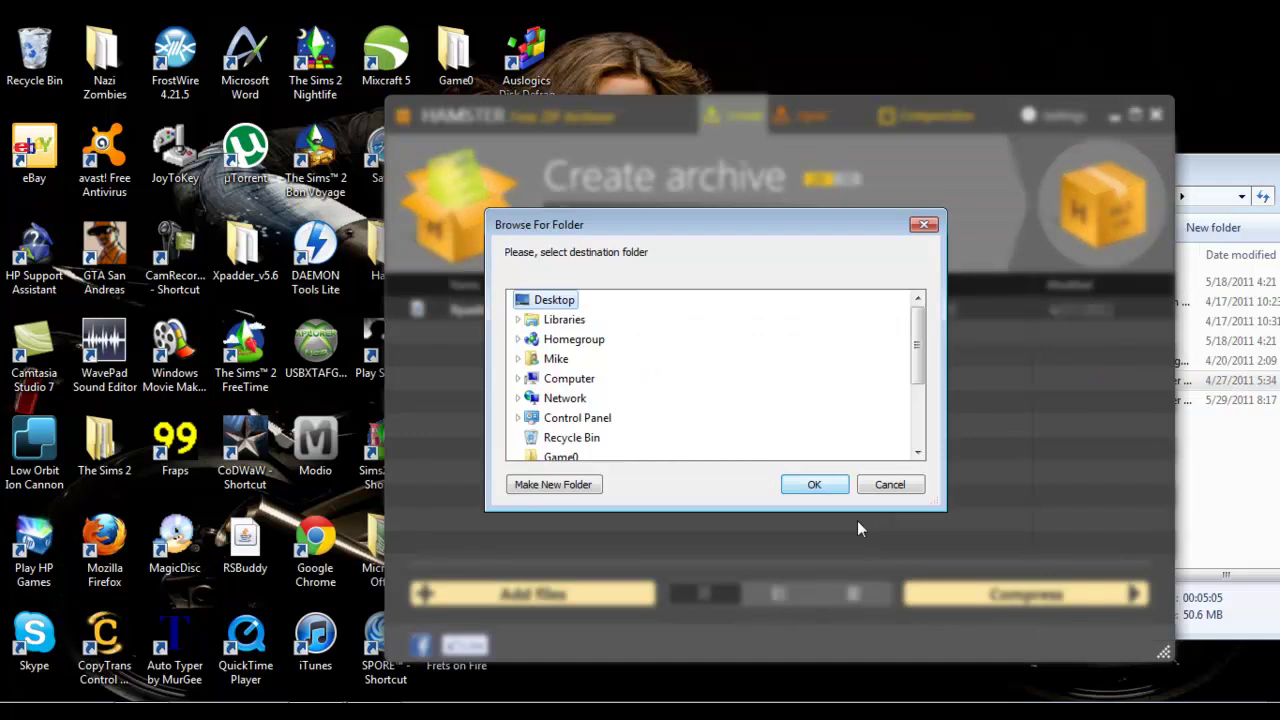
{"action": "left_click", "coordinate": [816, 484]}
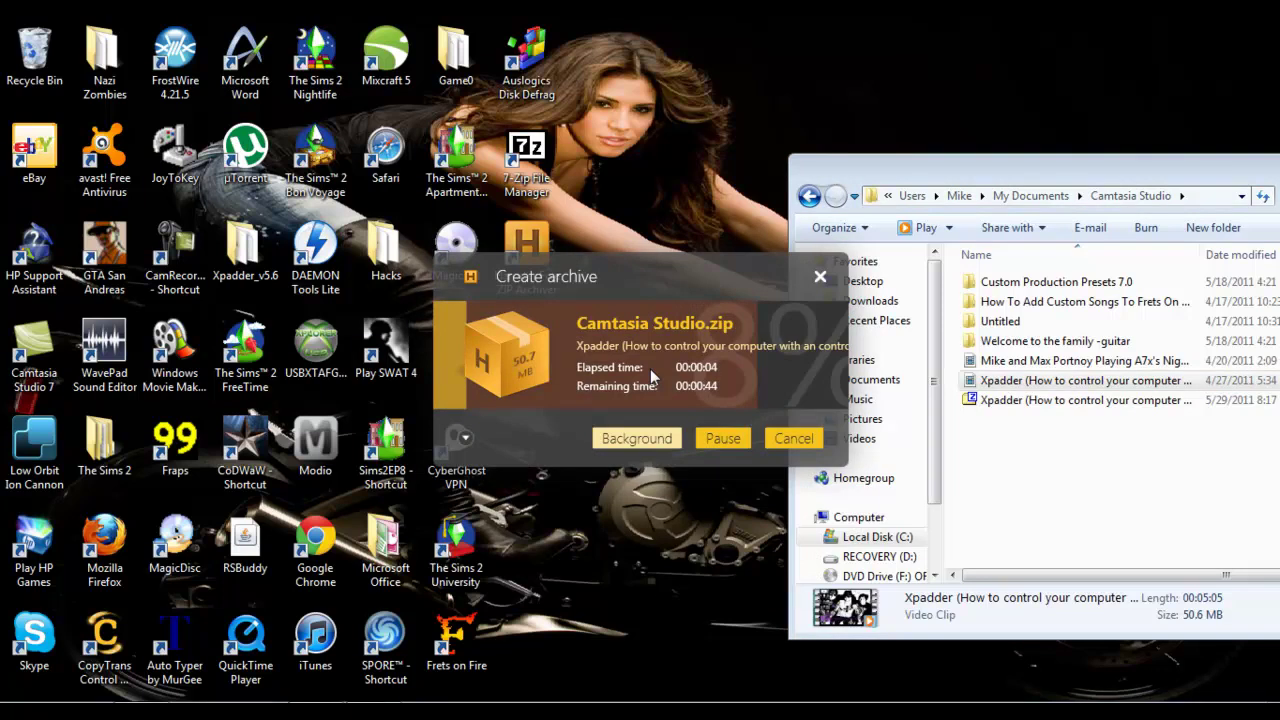
Move the progress window aside while Camtasia Studio.zip finishes compressing in 39 seconds.
{"action": "left_click_drag", "start_coordinate": [609, 269], "coordinate": [699, 71]}
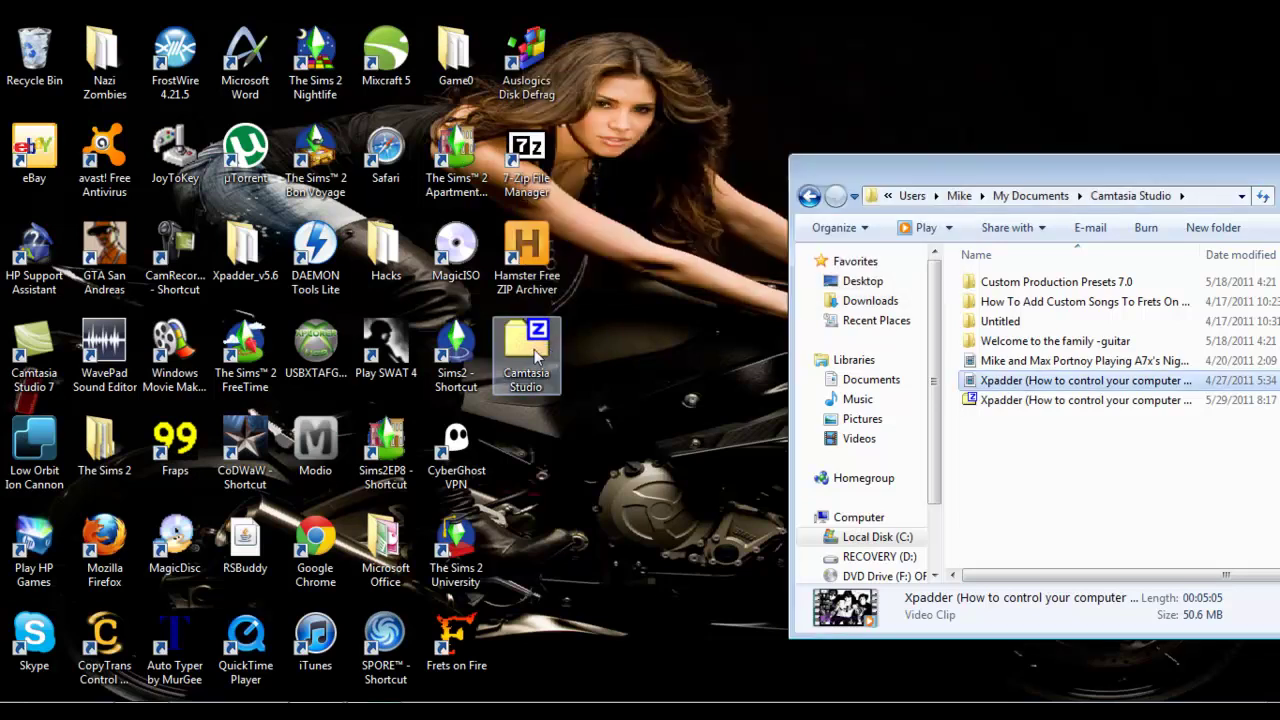
Open Camtasia Studio.zip in 7-Zip to see 50,862,812 bytes packed, then close it.
{"action": "double_click", "coordinate": [537, 372]}
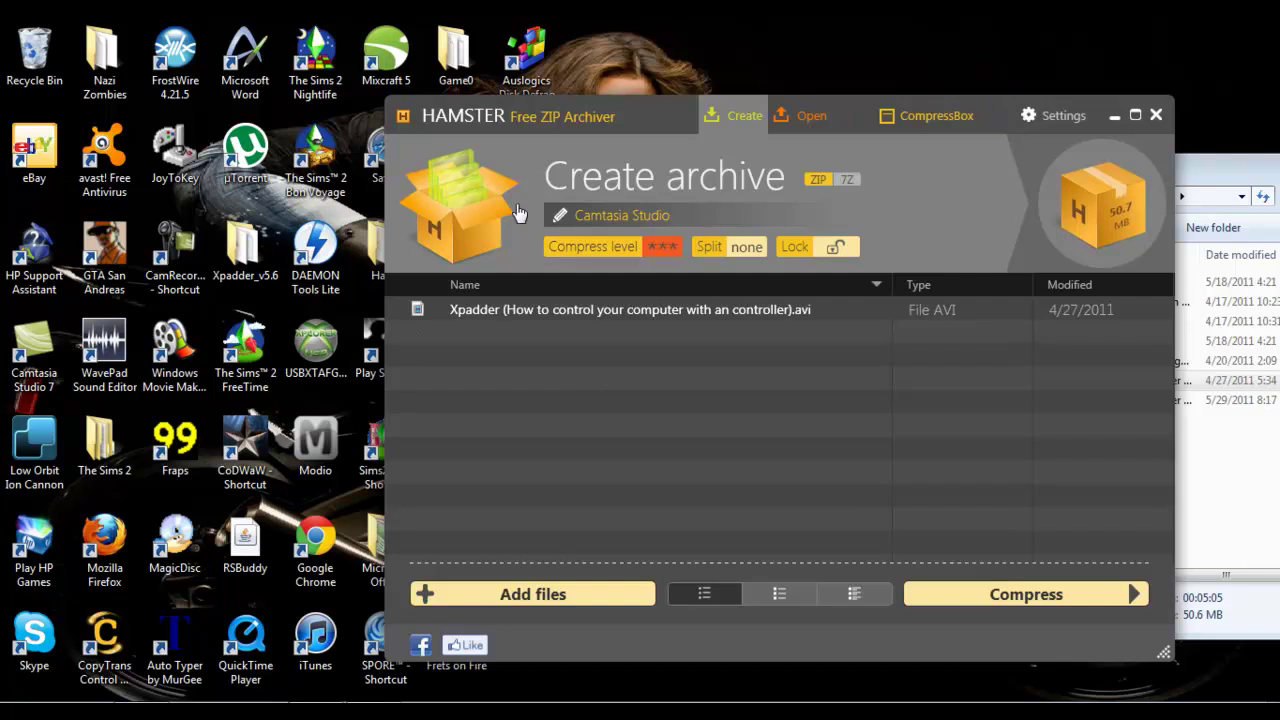
{"action": "left_click_drag", "start_coordinate": [561, 126], "coordinate": [732, 97]}
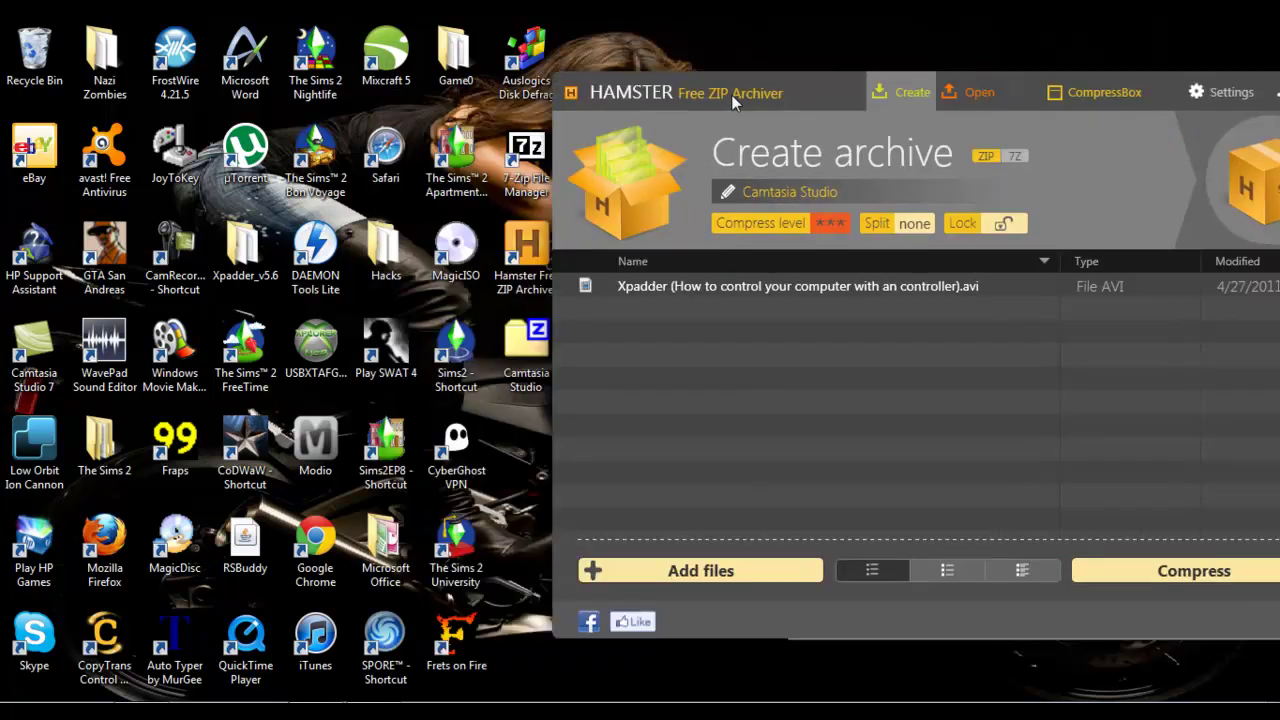
{"action": "double_click", "coordinate": [529, 363]}
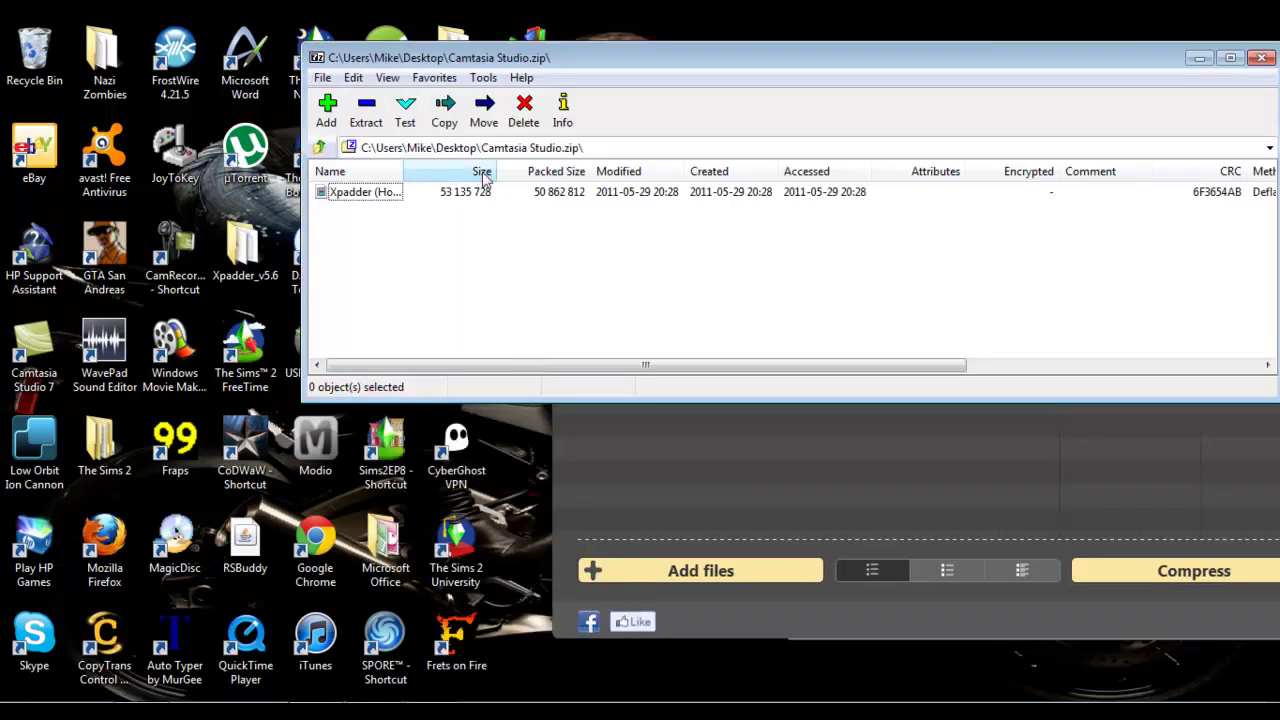
{"action": "left_click", "coordinate": [319, 148]}
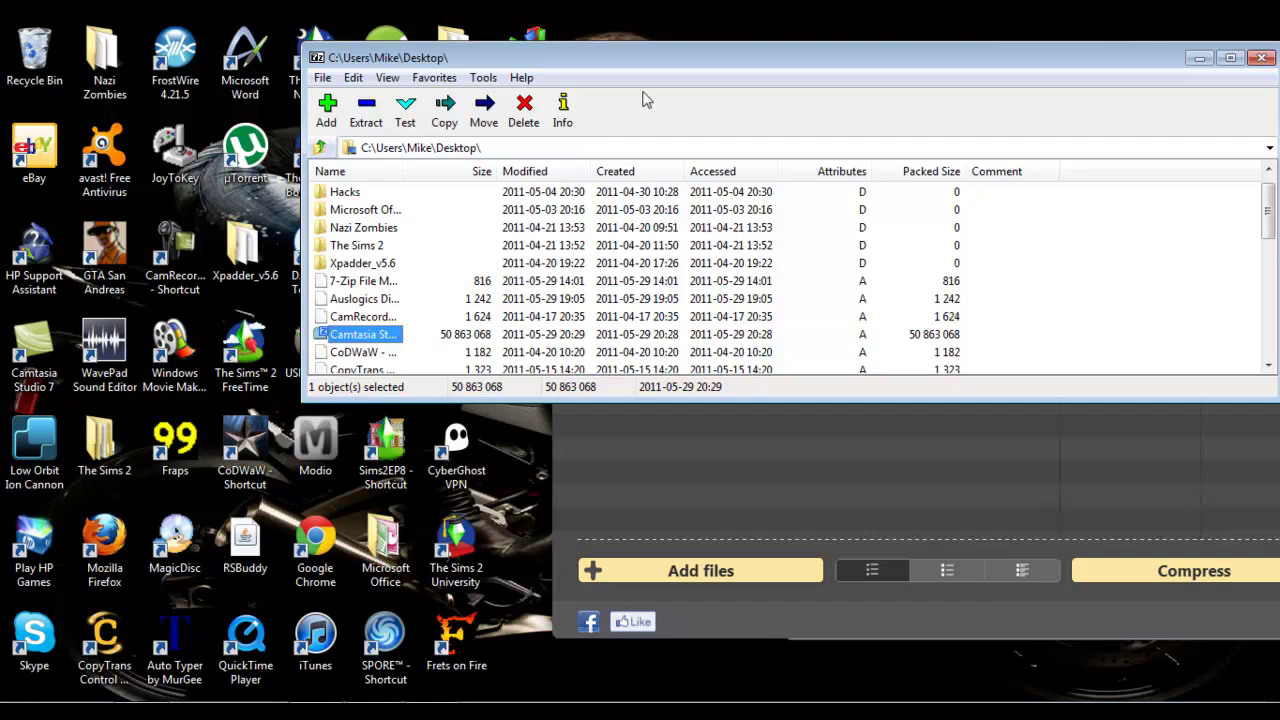
{"action": "left_click_drag", "start_coordinate": [654, 57], "coordinate": [434, 97]}
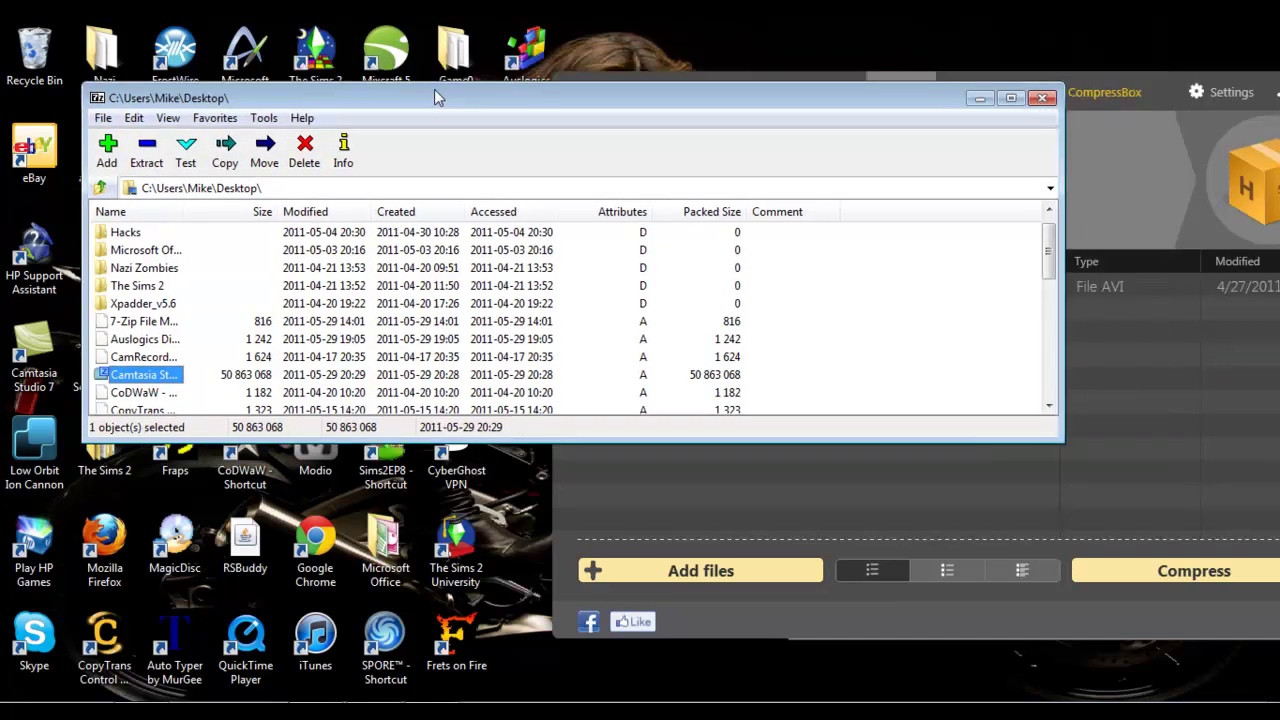
{"action": "left_click", "coordinate": [1046, 100]}
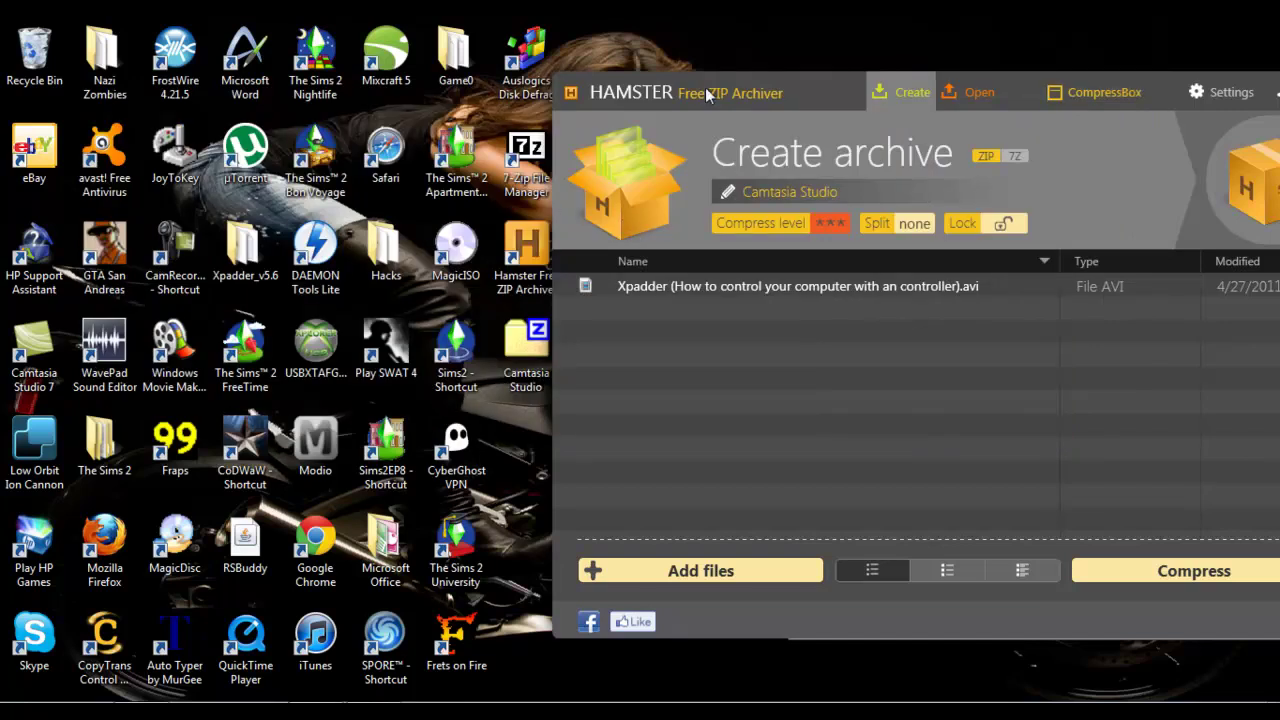
Switch the archive format to 7Z with Maximum compression and start compressing.
{"action": "left_click_drag", "start_coordinate": [704, 89], "coordinate": [912, 86]}
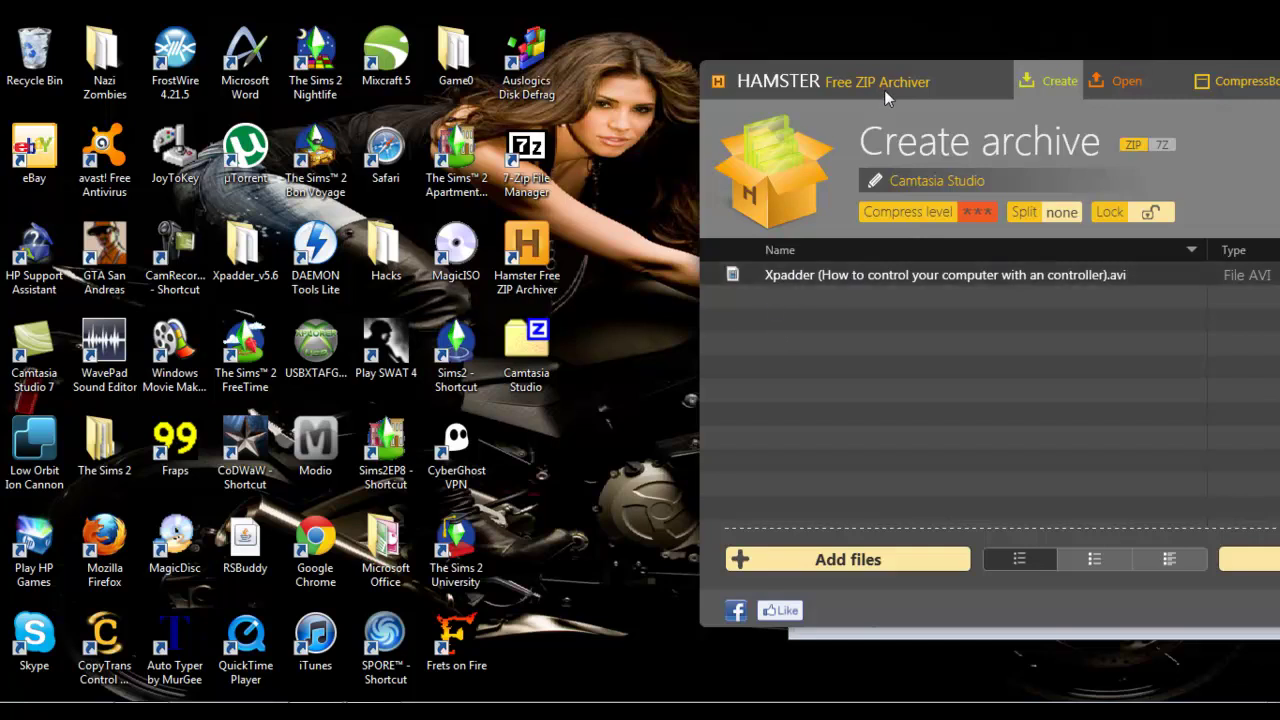
{"action": "left_click_drag", "start_coordinate": [881, 89], "coordinate": [697, 62]}
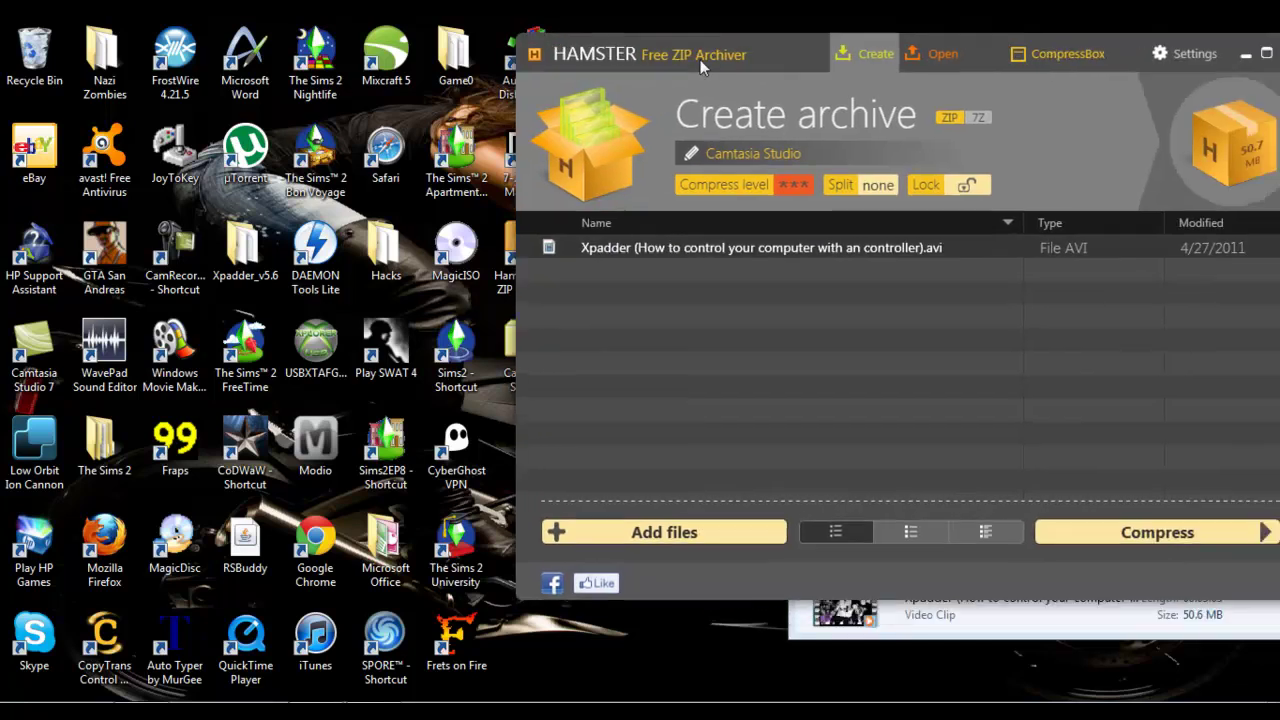
{"action": "left_click", "coordinate": [774, 192]}
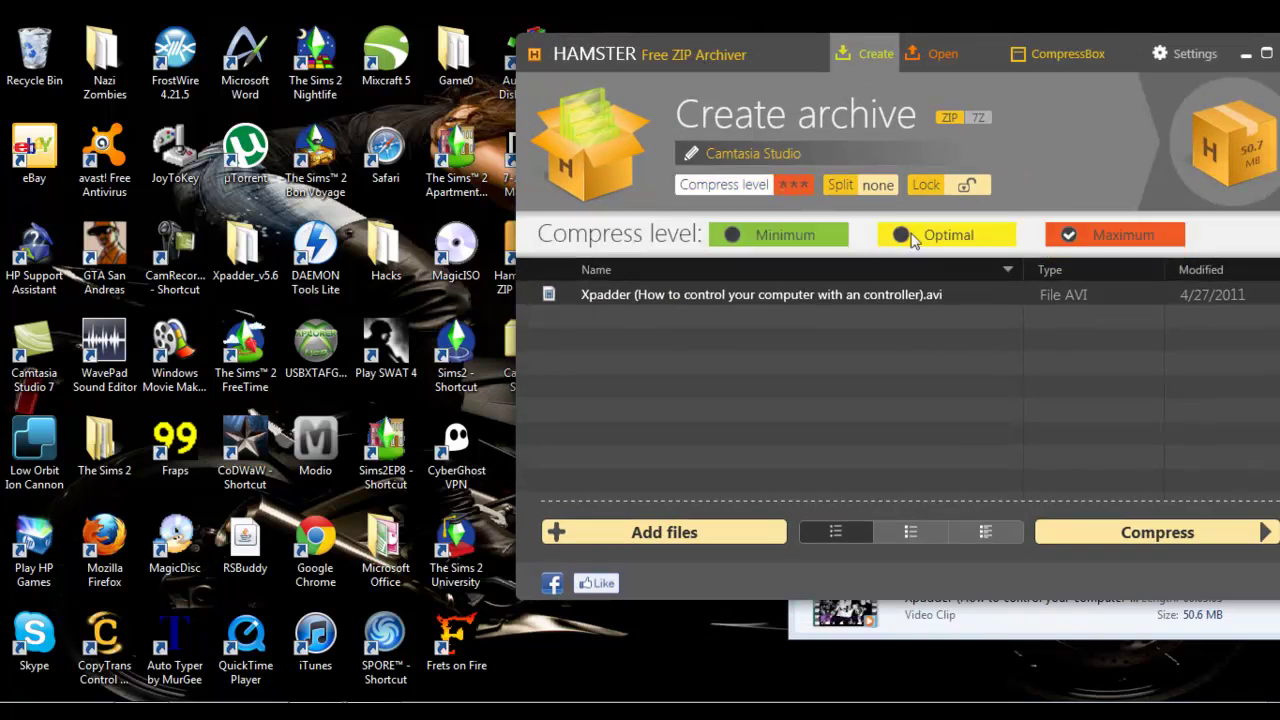
{"action": "left_click", "coordinate": [977, 118]}
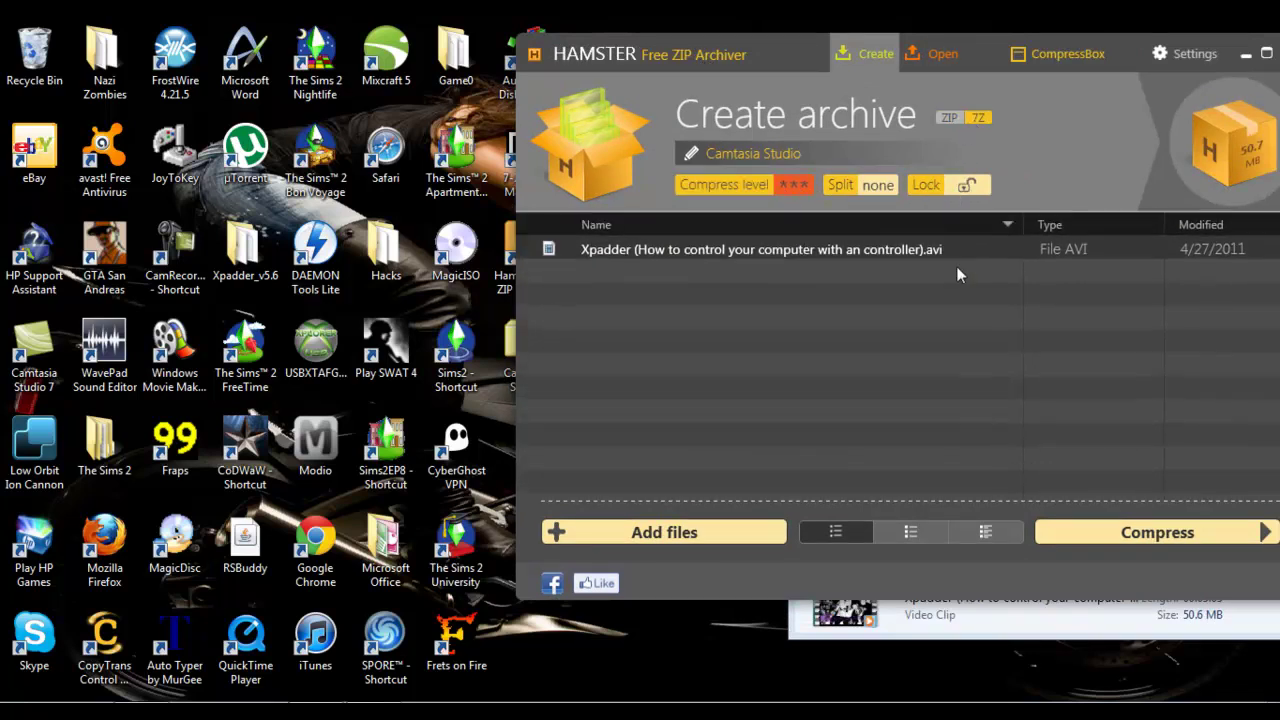
{"action": "left_click", "coordinate": [797, 190]}
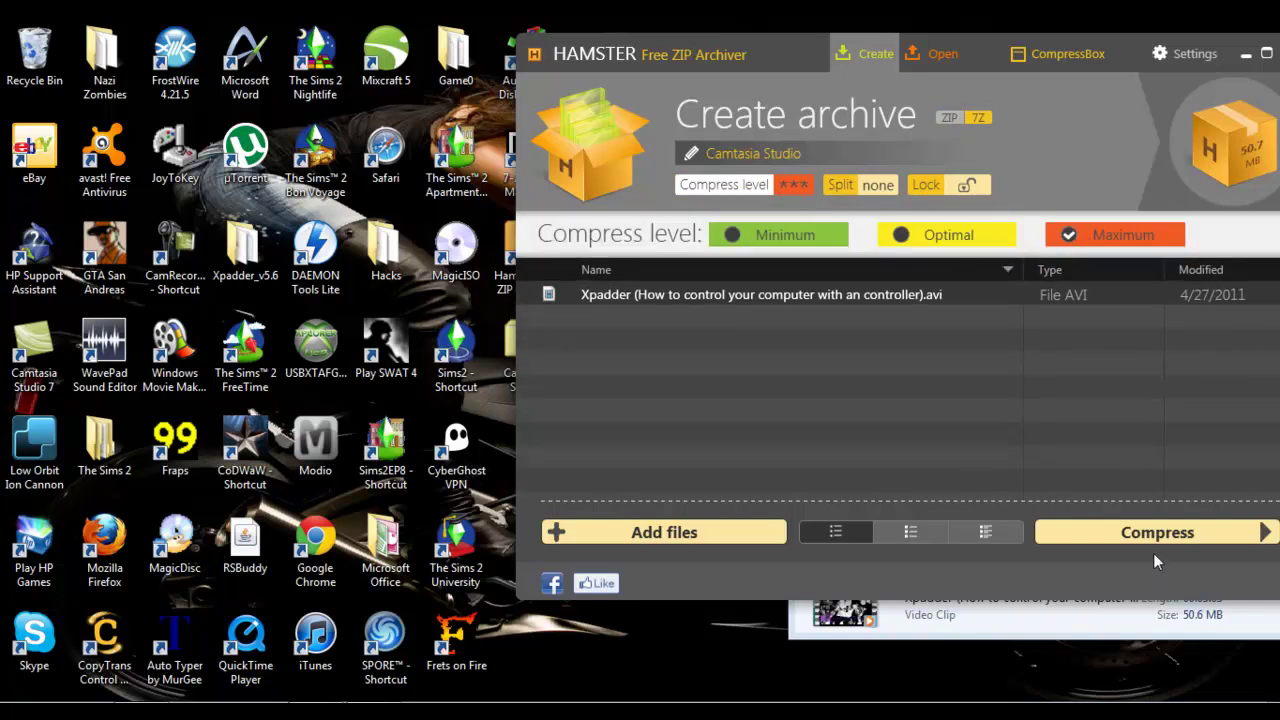
{"action": "left_click", "coordinate": [1106, 533]}
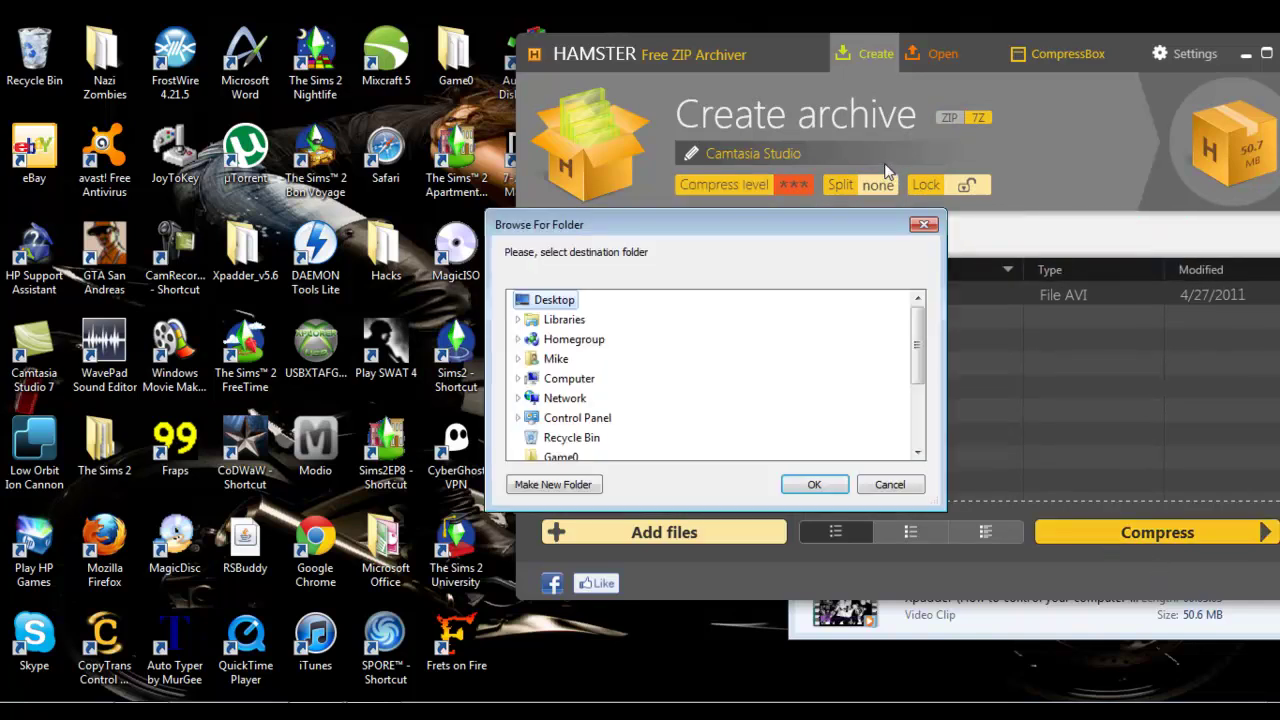
Save the 7Z archive to the Desktop and keep dialogs aside until Camtasia Studio.7z appears.
{"action": "left_click", "coordinate": [812, 484]}
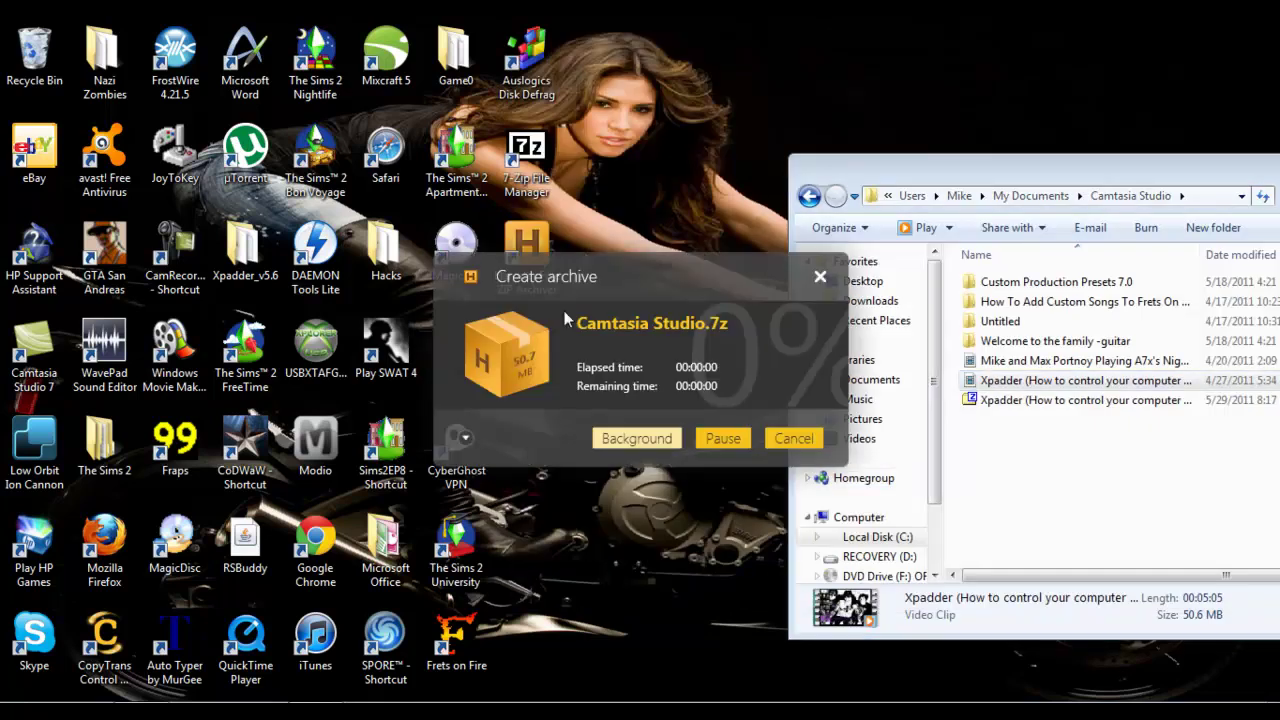
{"action": "left_click_drag", "start_coordinate": [632, 264], "coordinate": [622, 110]}
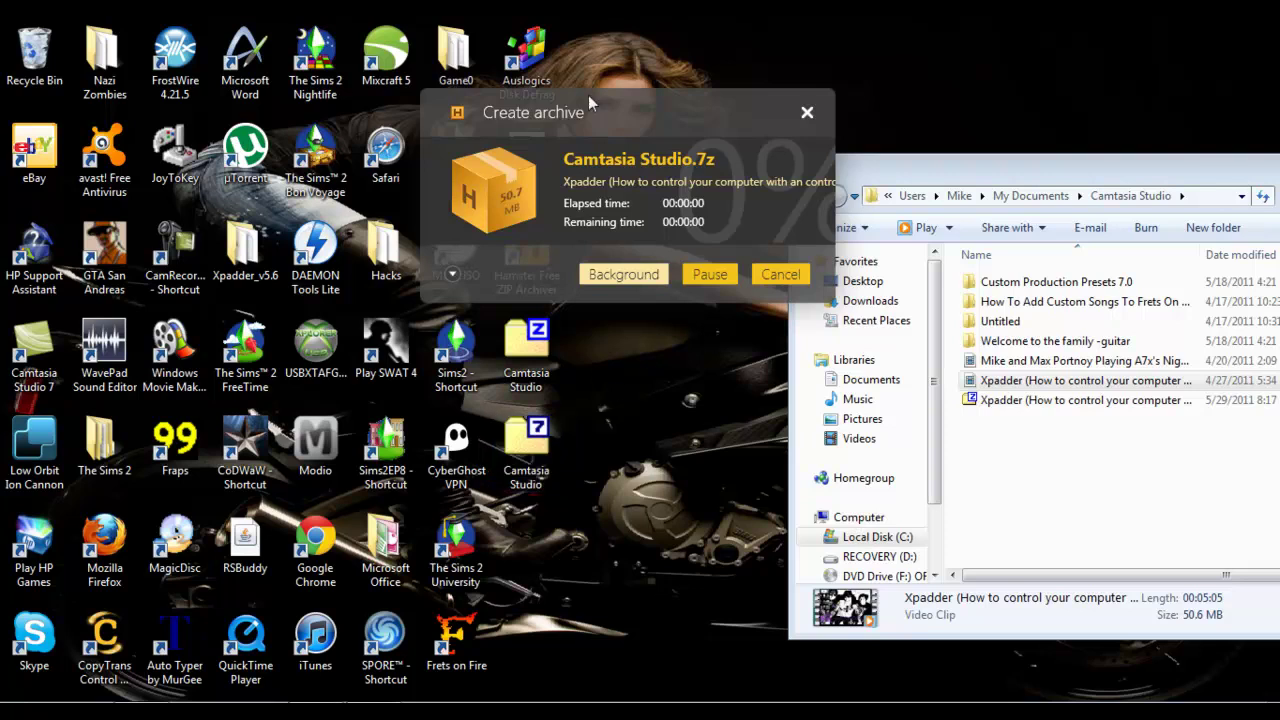
{"action": "left_click_drag", "start_coordinate": [588, 95], "coordinate": [868, 90]}
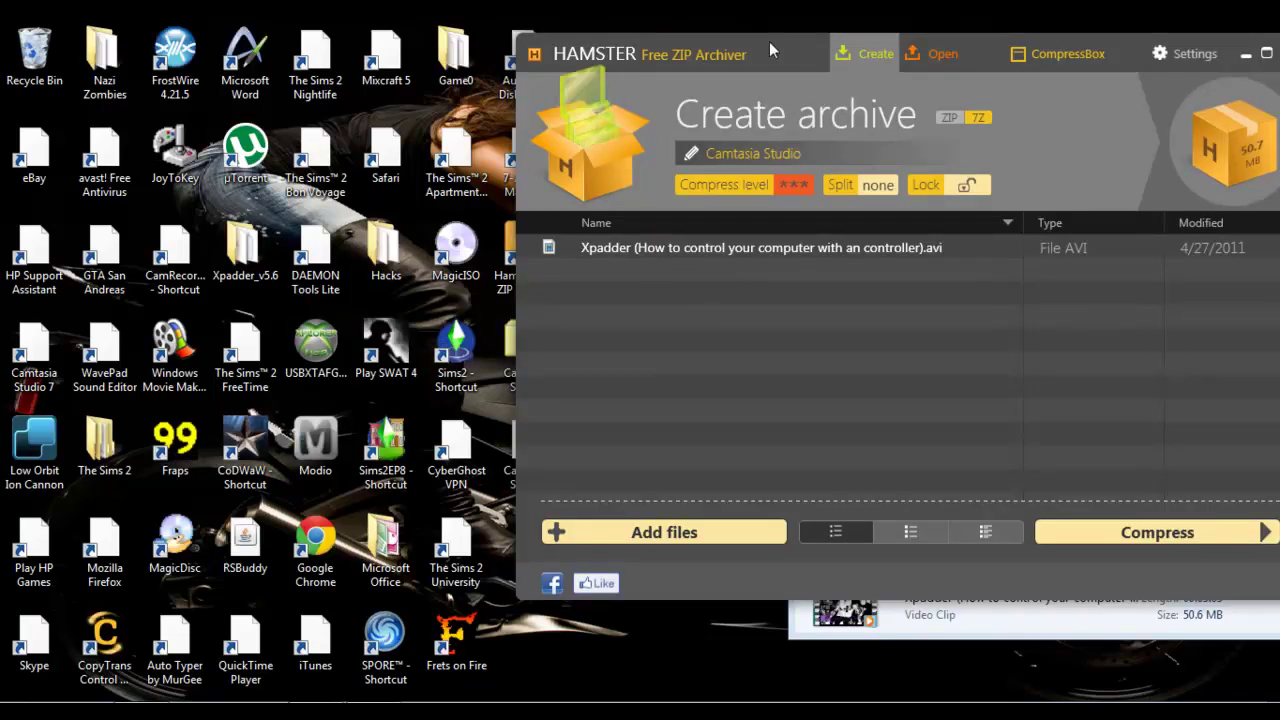
{"action": "left_click_drag", "start_coordinate": [769, 41], "coordinate": [942, 67]}
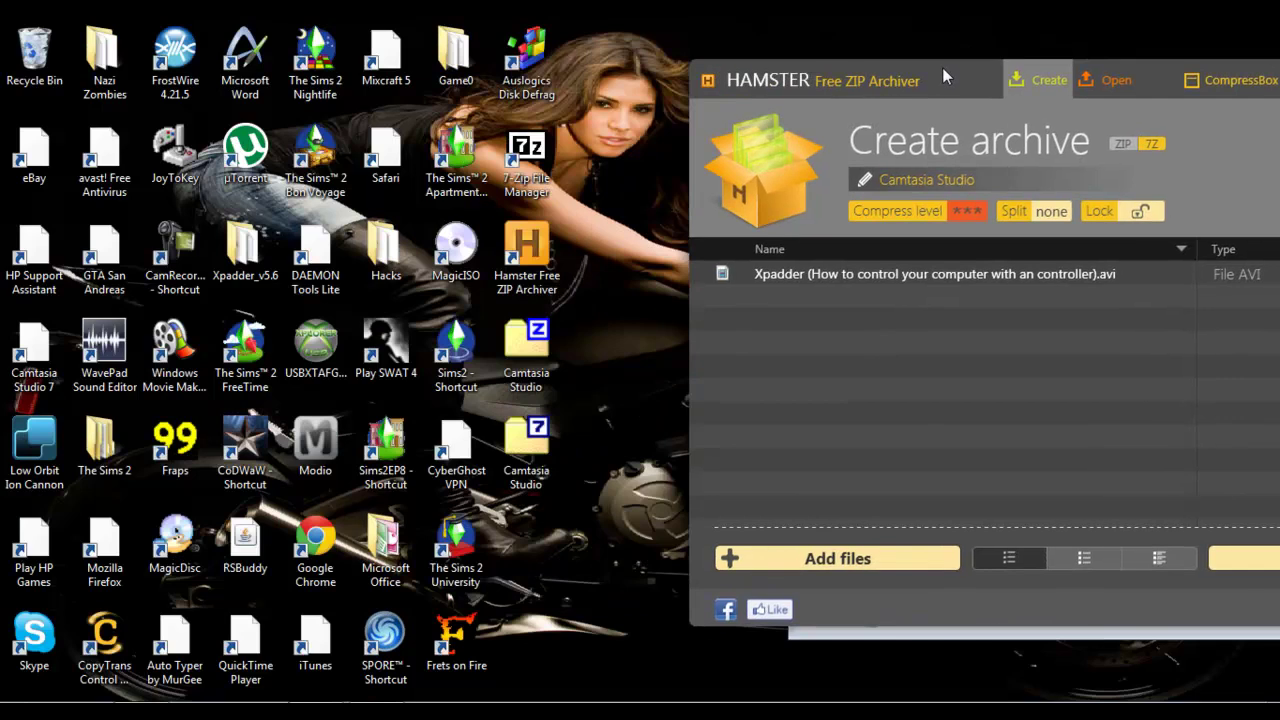
Open Camtasia Studio.7z and Camtasia Studio.zip in two stacked 7-Zip windows.
{"action": "double_click", "coordinate": [543, 440]}
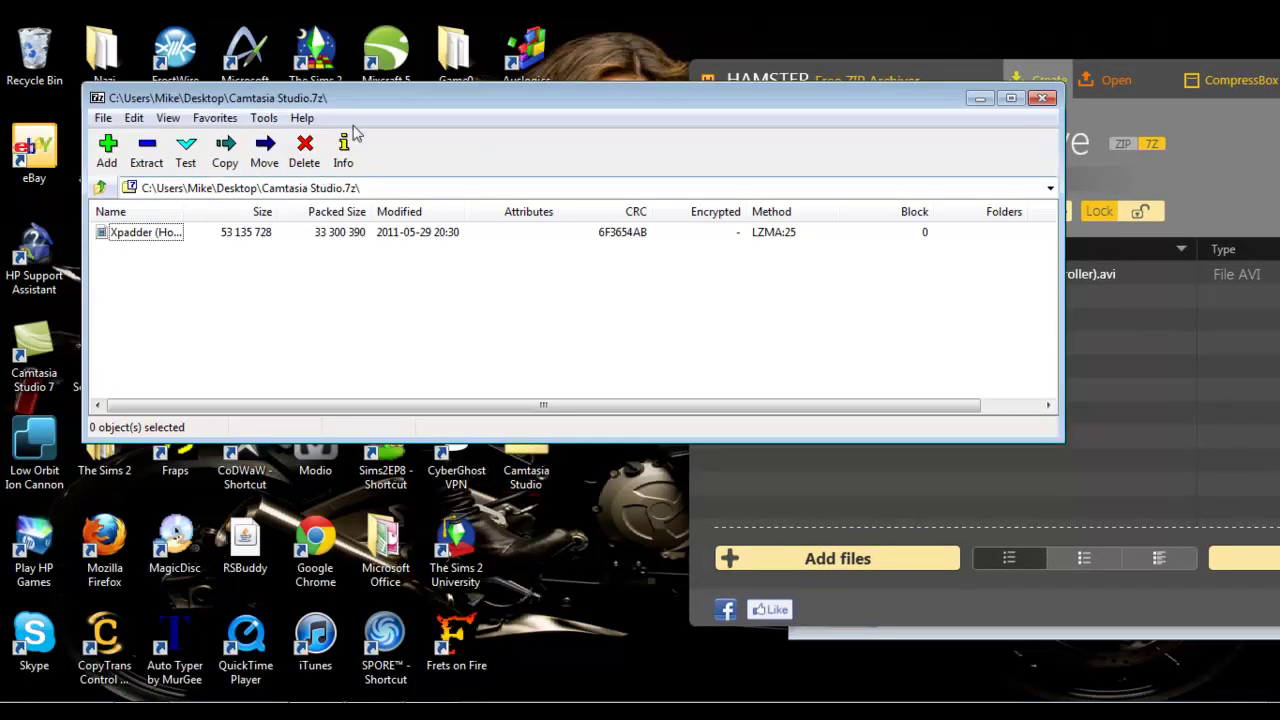
{"action": "left_click_drag", "start_coordinate": [409, 104], "coordinate": [430, 494]}
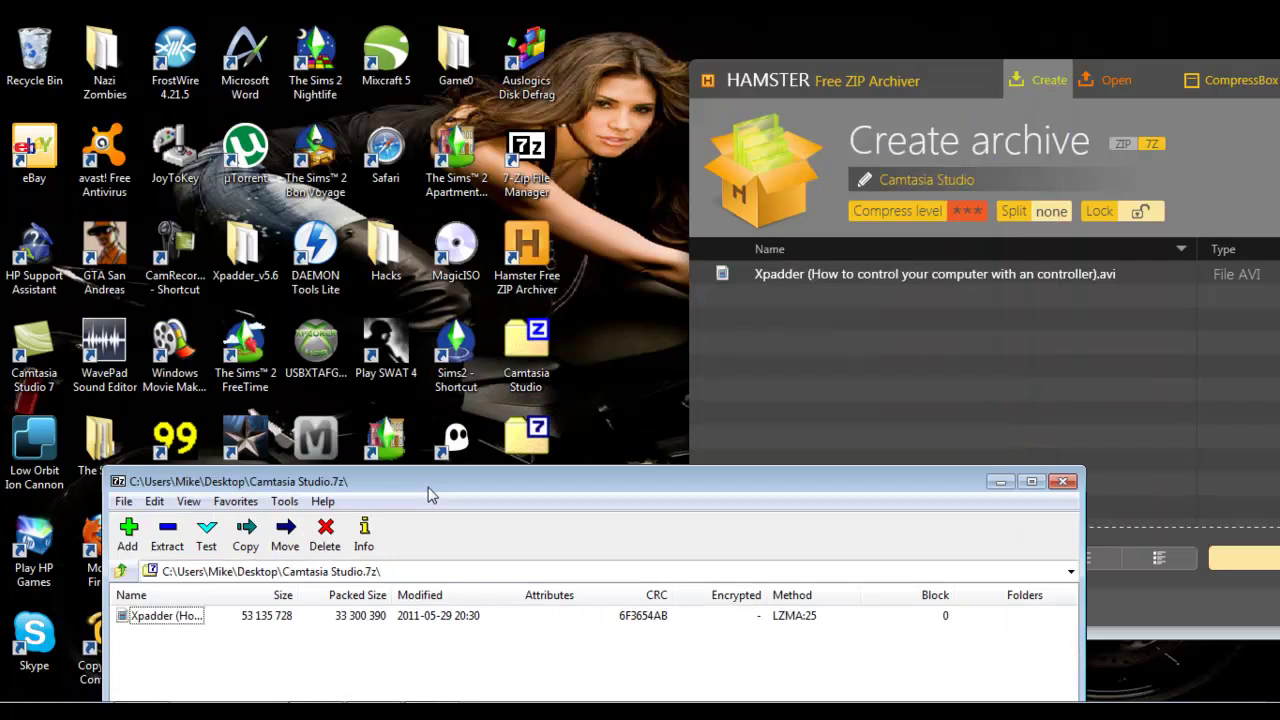
{"action": "double_click", "coordinate": [550, 352]}
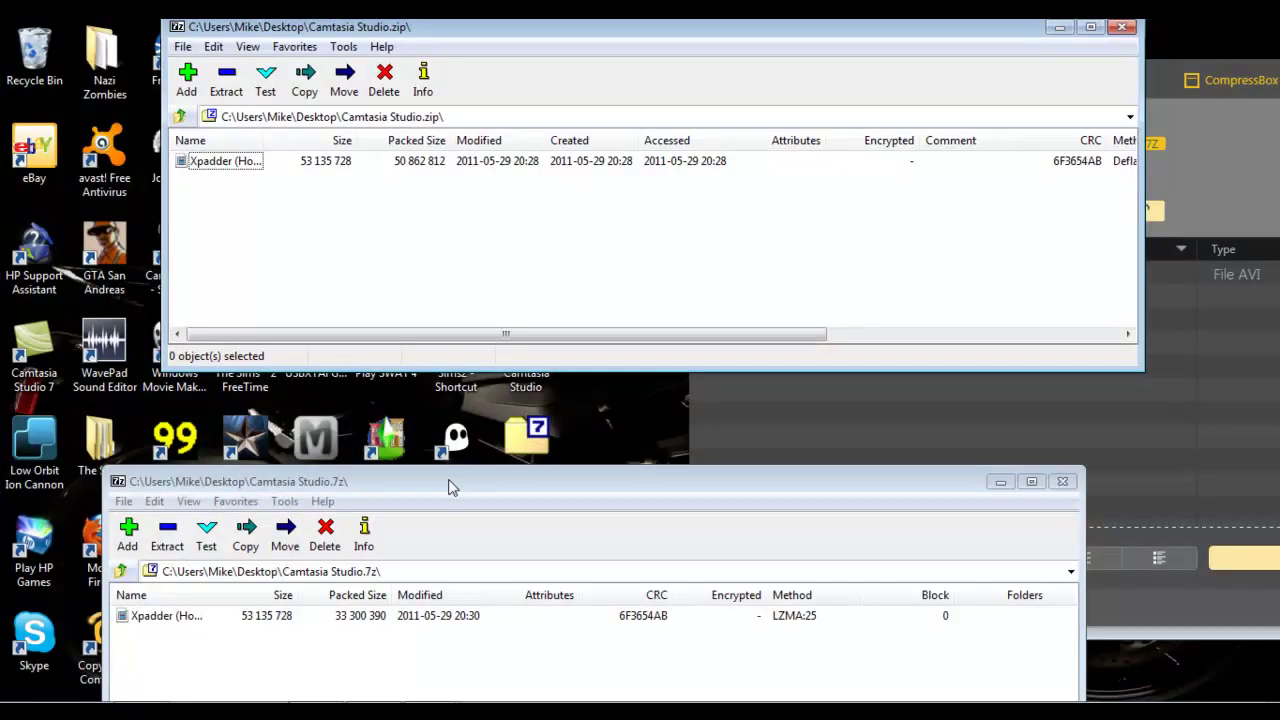
{"action": "double_click", "coordinate": [440, 98]}
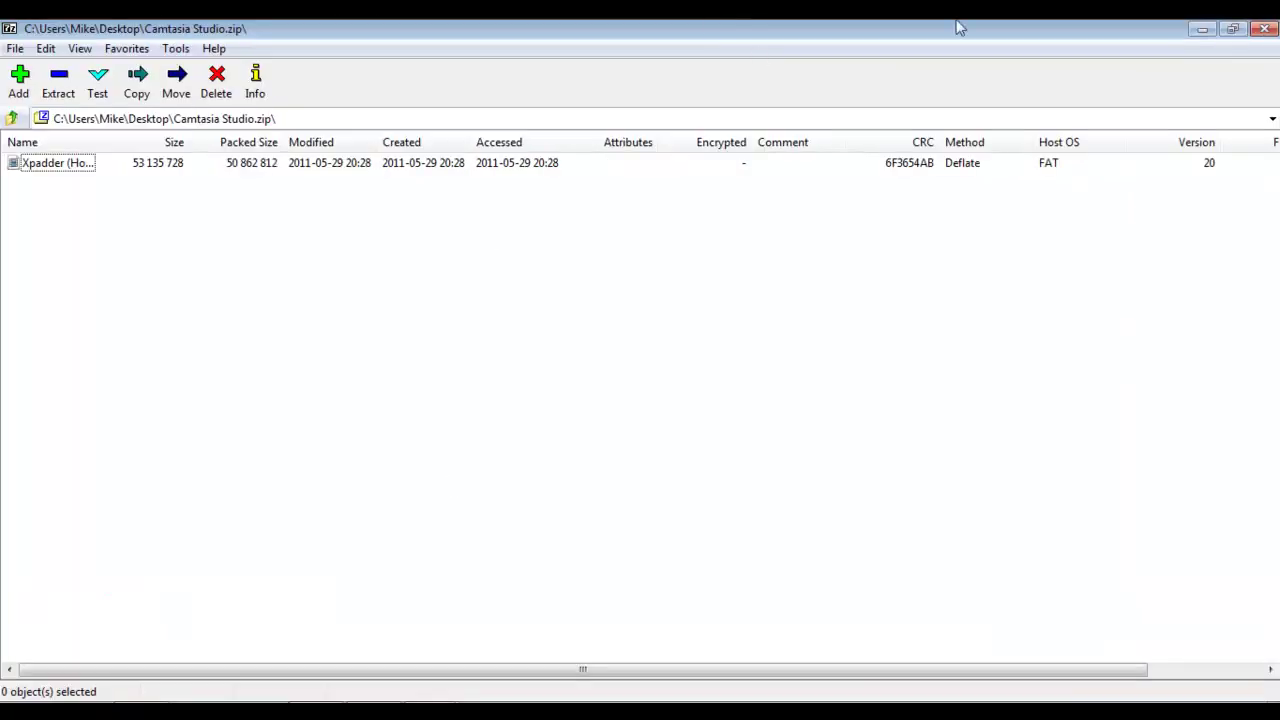
{"action": "left_click", "coordinate": [1233, 28]}
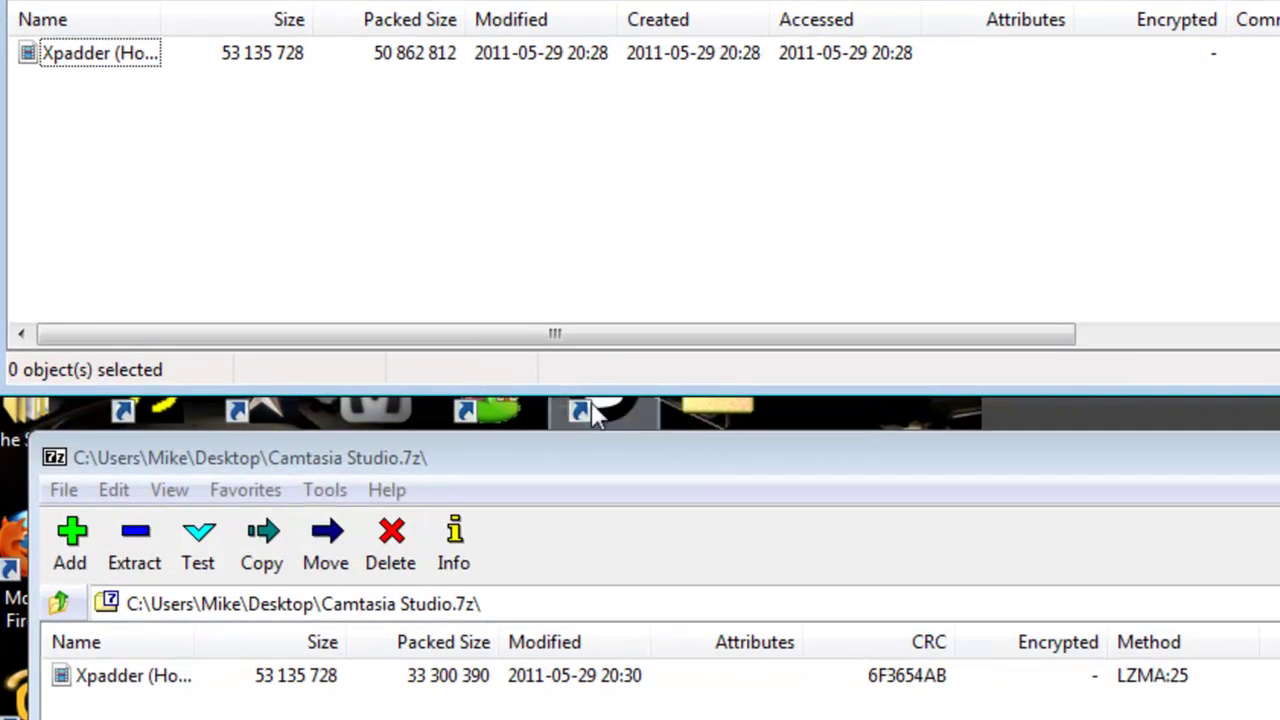
{"action": "left_click_drag", "start_coordinate": [516, 465], "coordinate": [518, 411]}
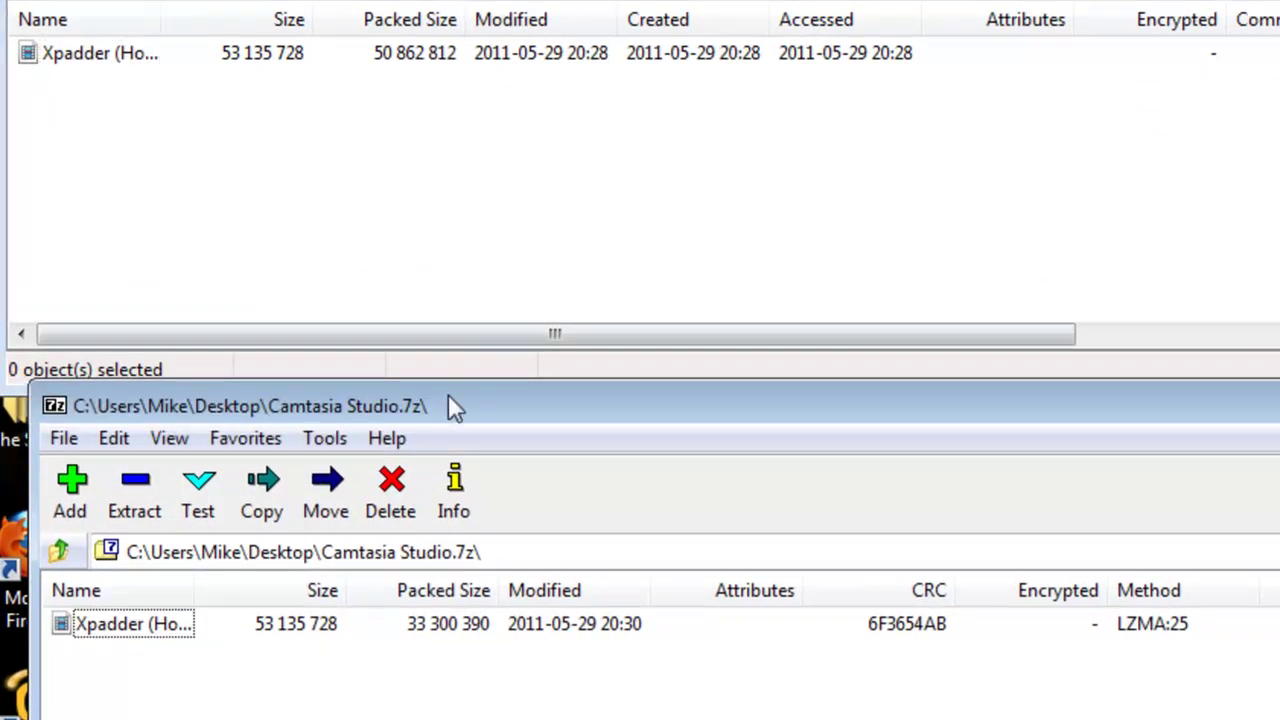
{"action": "left_click", "coordinate": [35, 14]}
Return both 7-Zip windows to the Desktop listing and bring them above Hamster.
{"action": "key", "text": "BackSpace"}
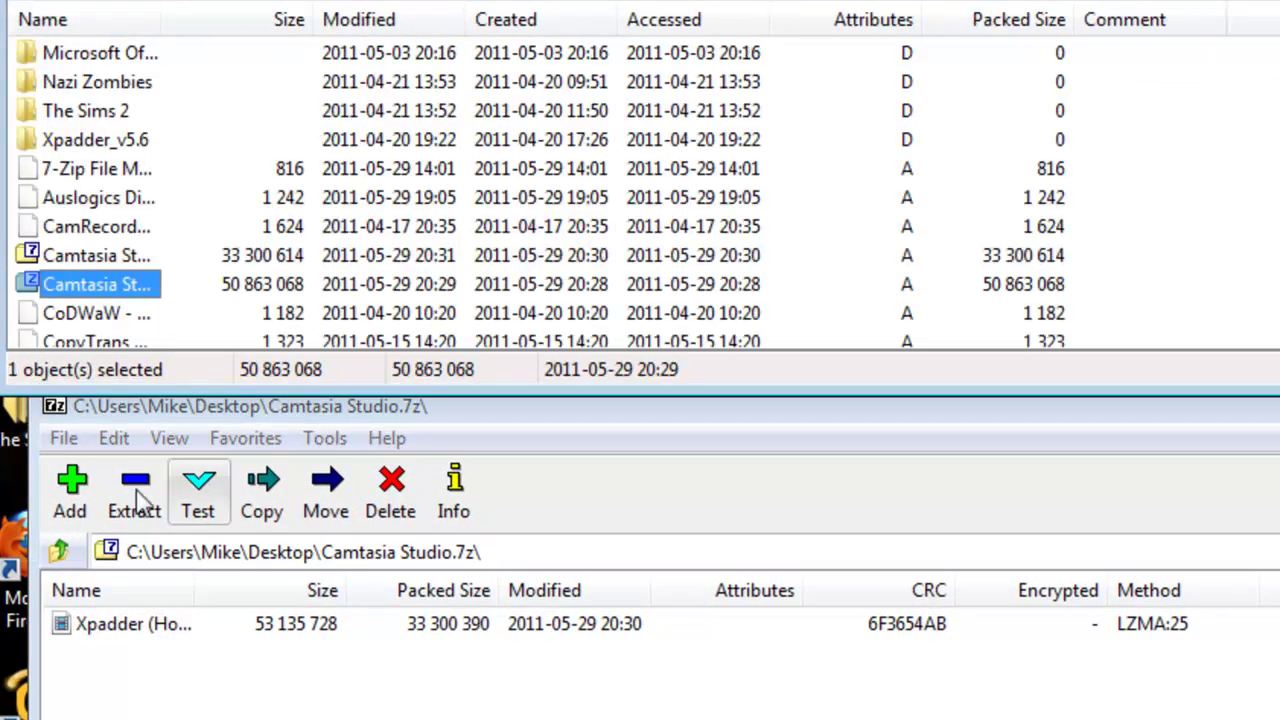
{"action": "left_click", "coordinate": [58, 551]}
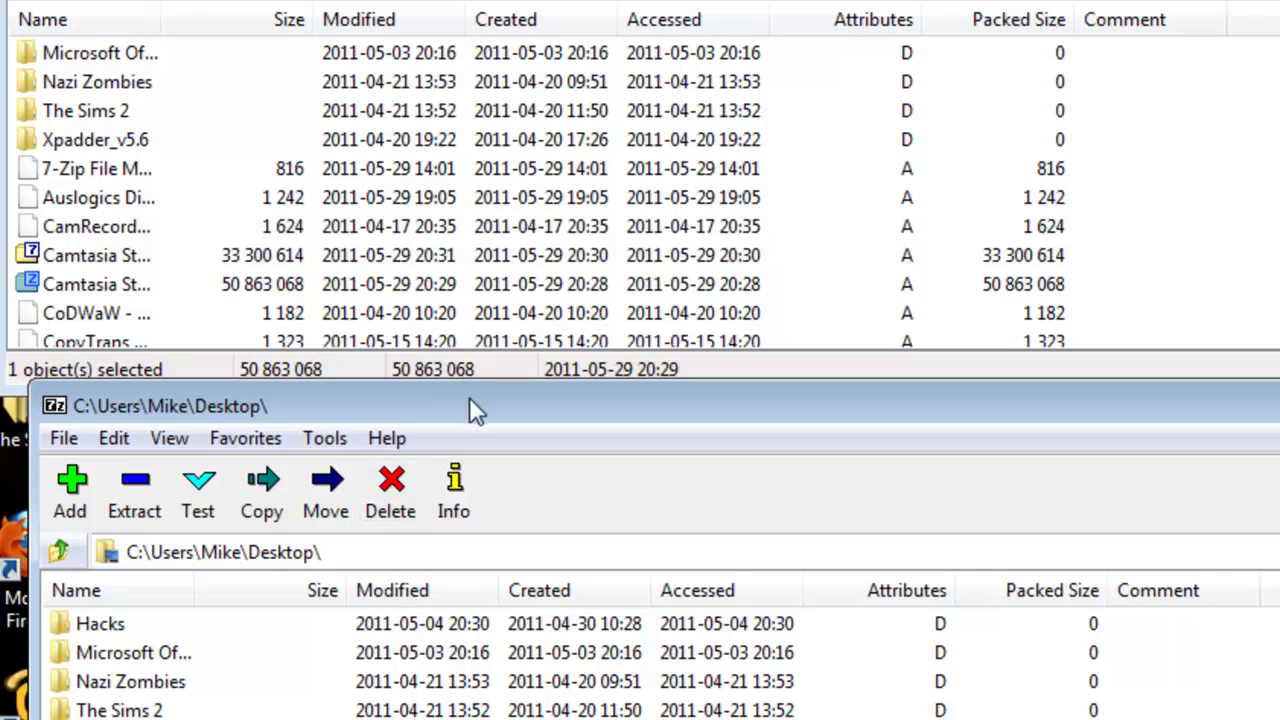
{"action": "left_click_drag", "start_coordinate": [469, 399], "coordinate": [593, 205]}
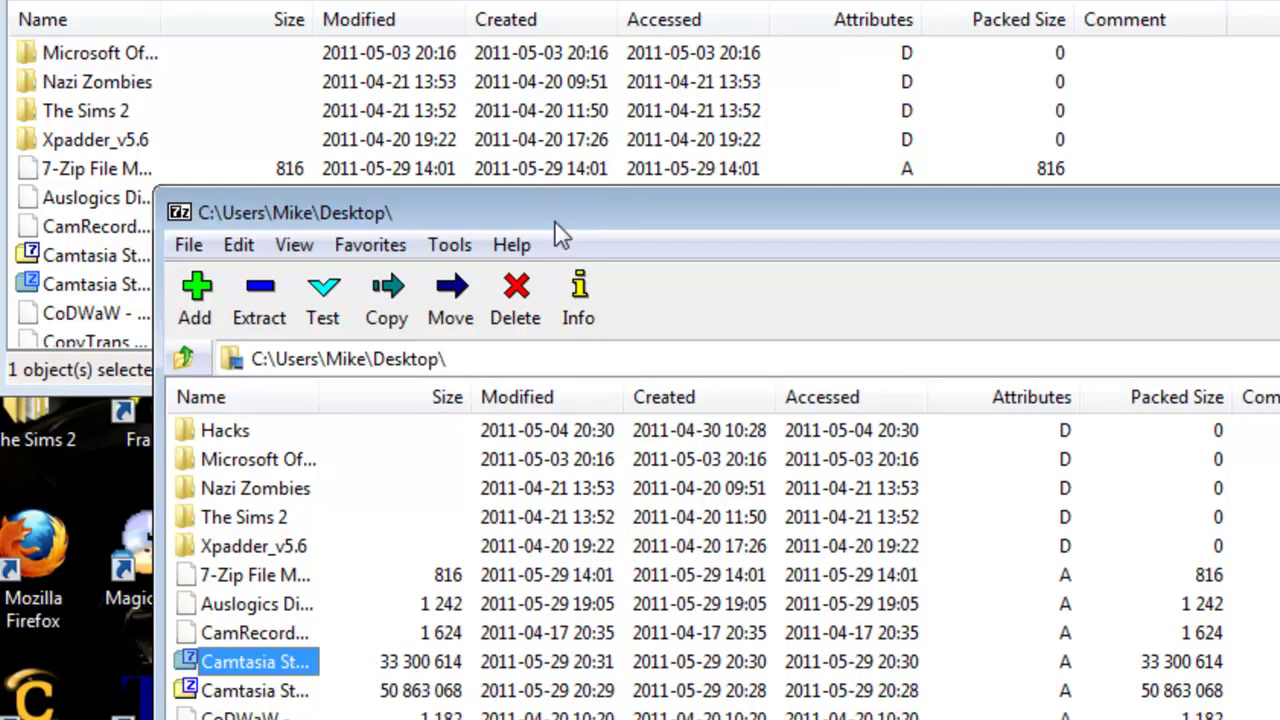
{"action": "left_click_drag", "start_coordinate": [554, 220], "coordinate": [648, 440]}
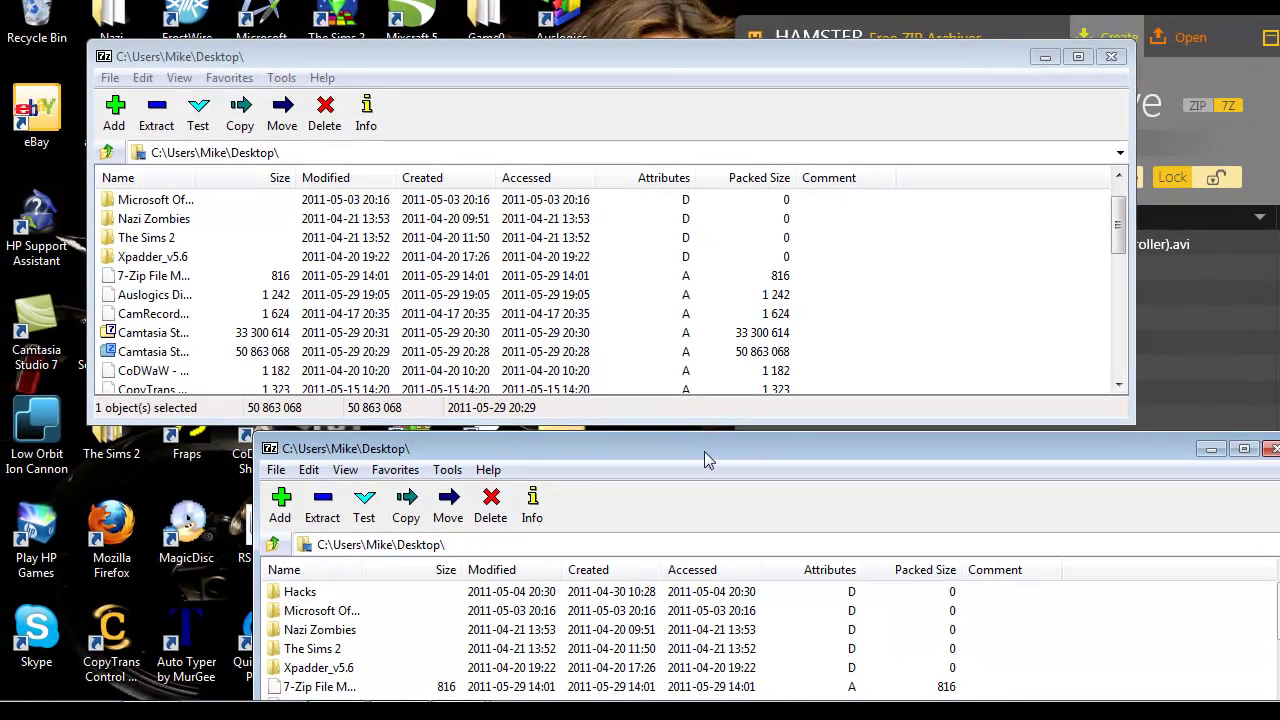
{"action": "left_click", "coordinate": [1228, 281]}
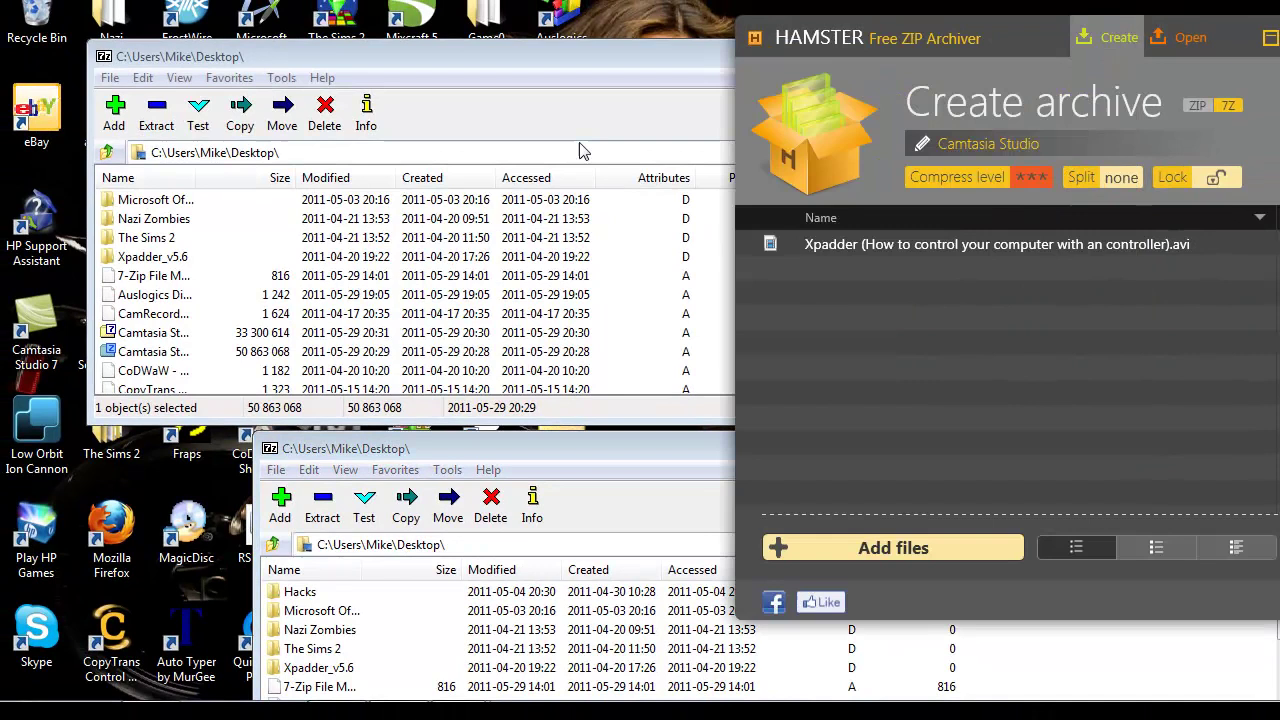
{"action": "left_click", "coordinate": [623, 71]}
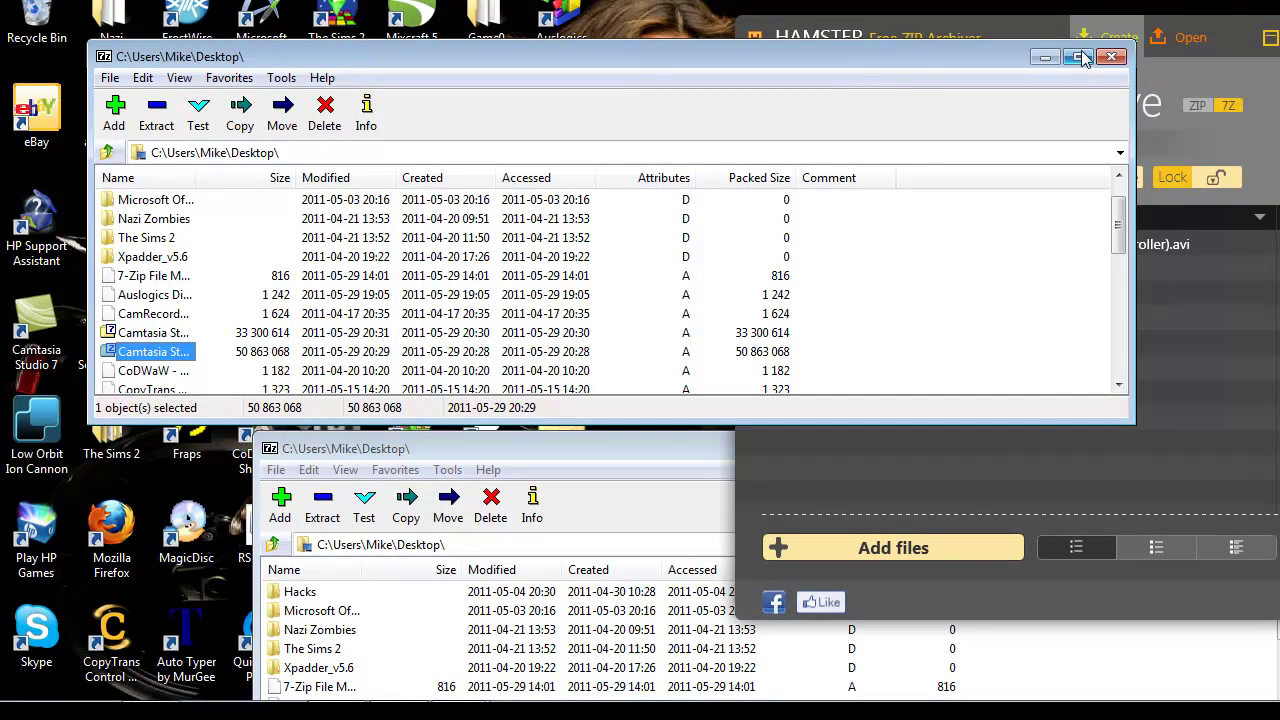
{"action": "left_click", "coordinate": [696, 465]}
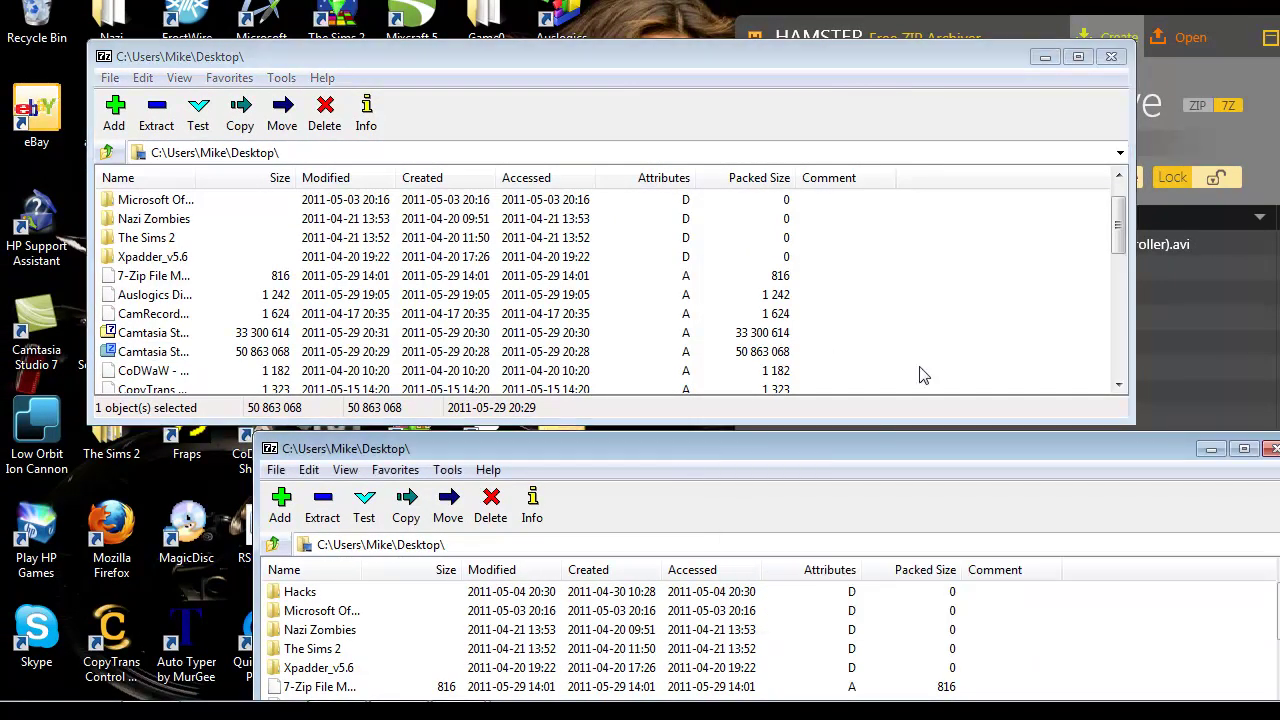
Nudge the upper 7-Zip window down-right, keeping the 33,300,614 and 50,863,068 byte sizes visible.
{"action": "mouse_move", "coordinate": [843, 67]}
{"action": "left_mouse_down"}
{"action": "mouse_move", "coordinate": [857, 191]}
{"action": "mouse_move", "coordinate": [850, 5]}
{"action": "mouse_move", "coordinate": [856, 80]}
{"action": "left_mouse_up"}
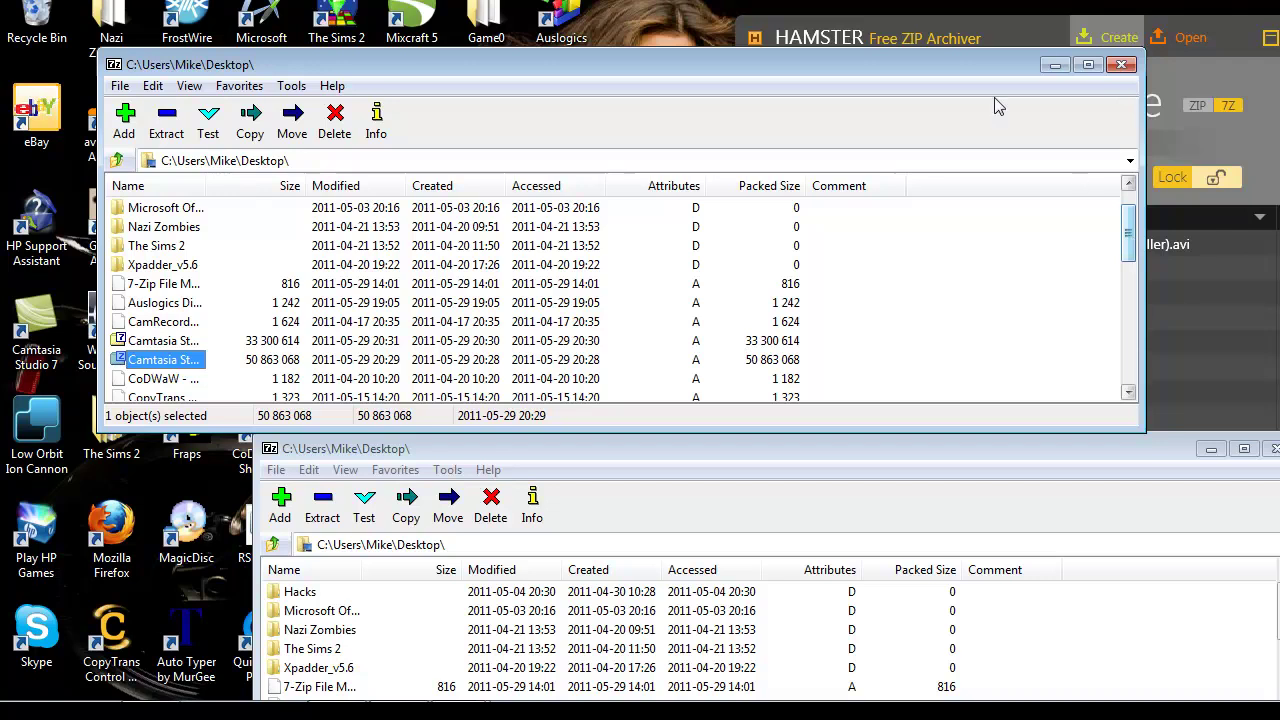
Bring the Hamster archiver in front of the 7-Zip listing and maximize it full-screen.
{"action": "left_click", "coordinate": [940, 32]}
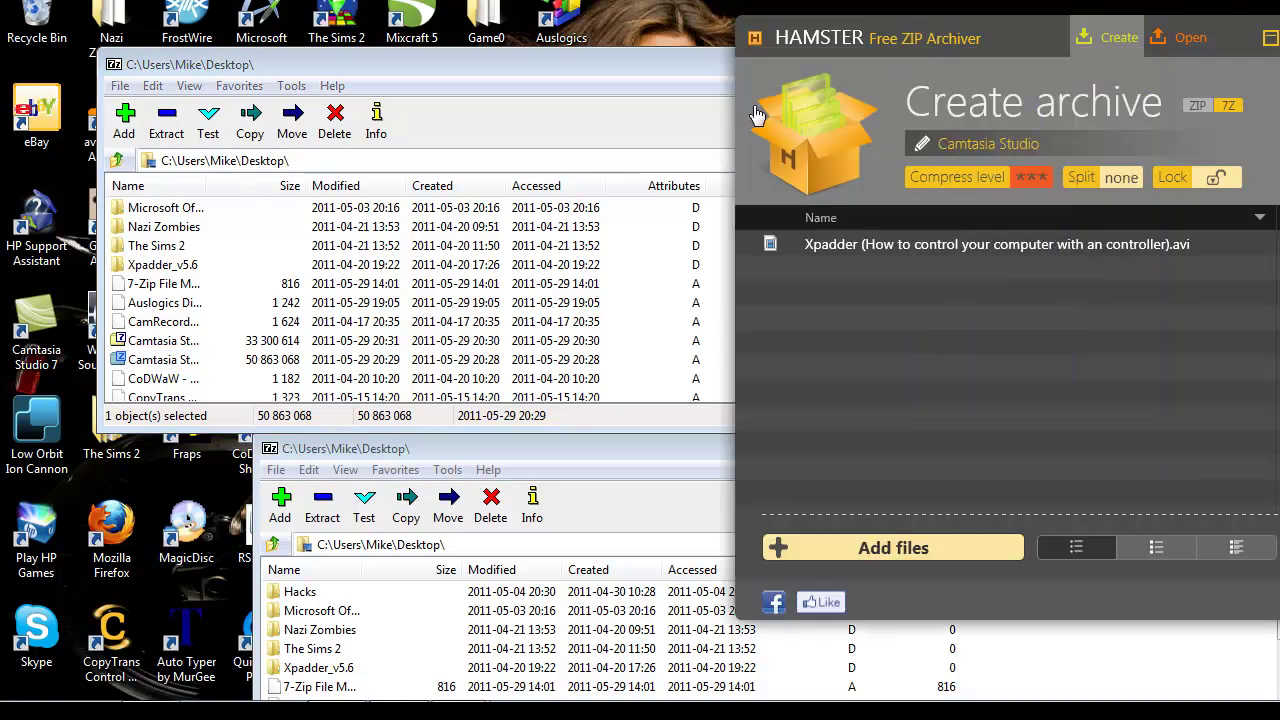
{"action": "left_click", "coordinate": [655, 71]}
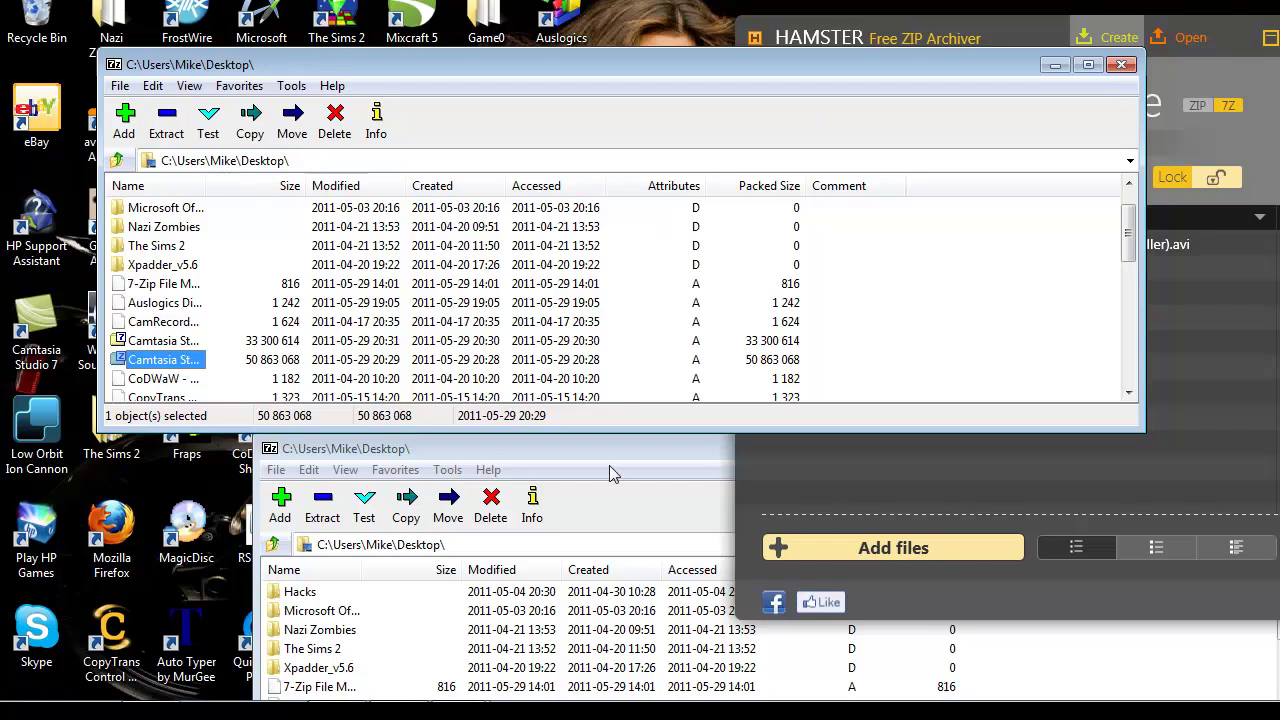
{"action": "left_click", "coordinate": [882, 40]}
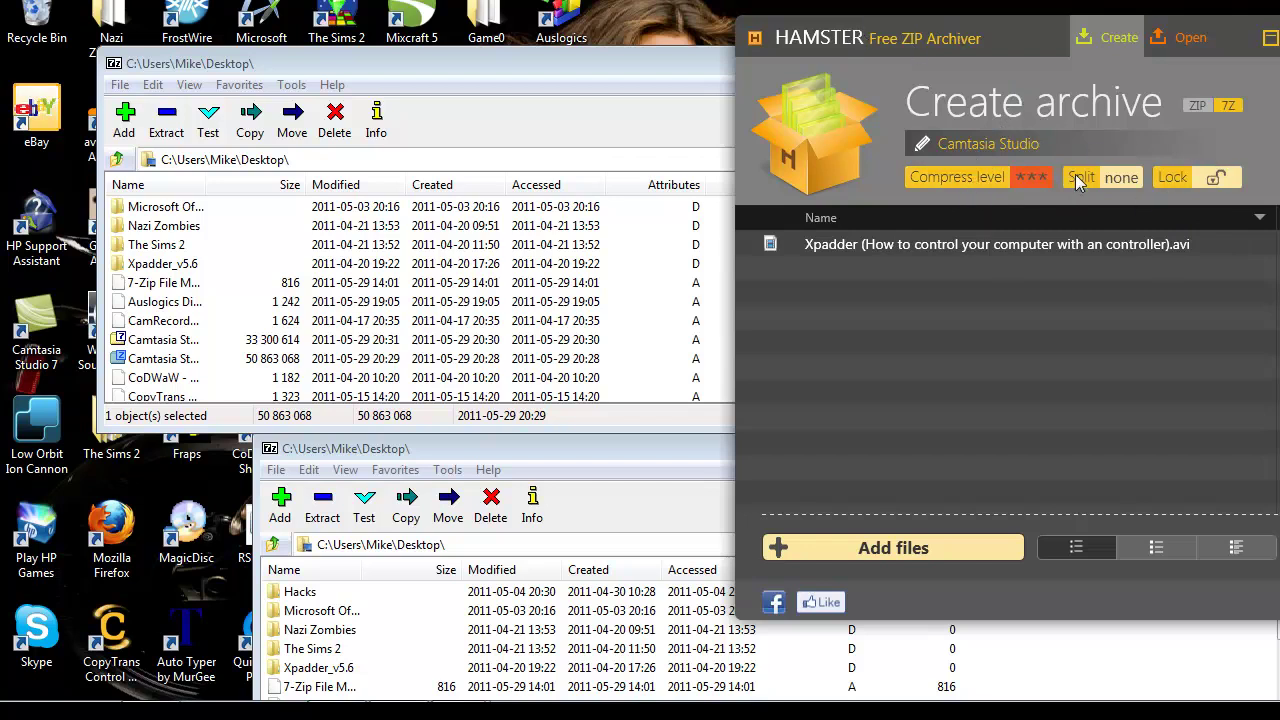
{"action": "double_click", "coordinate": [900, 35]}
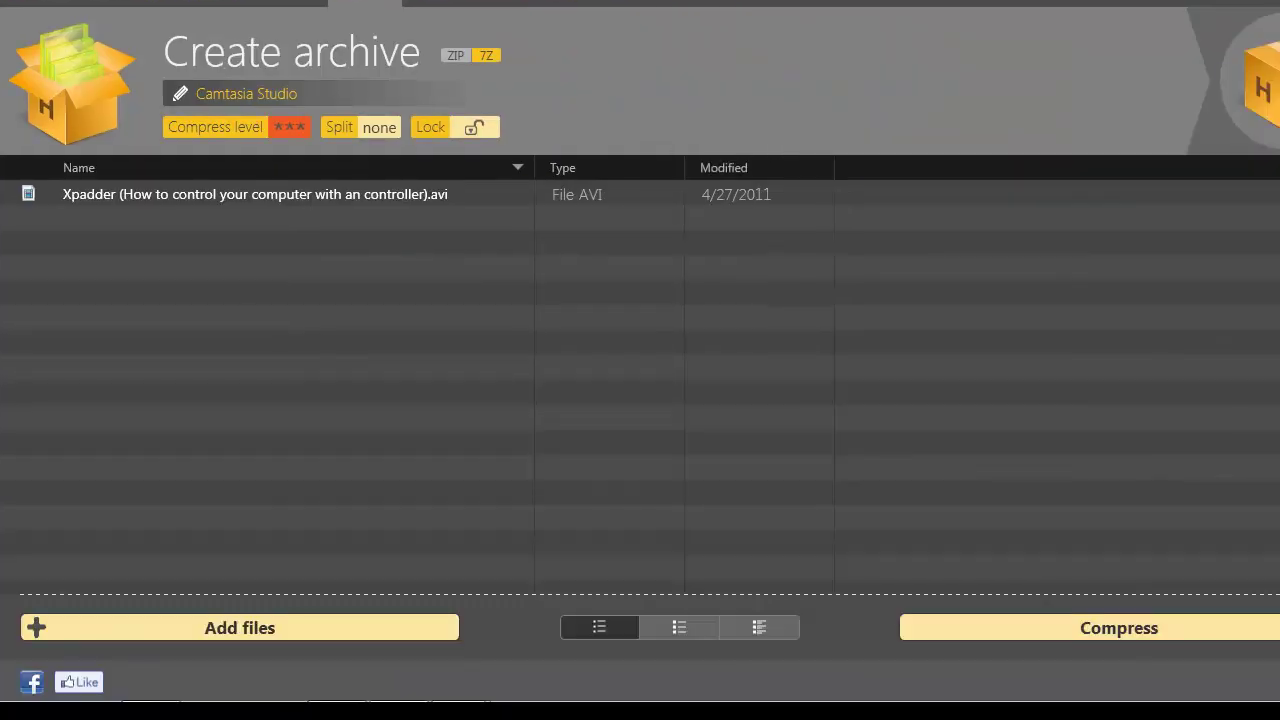
Restore the window and try Minimum, Maximum and Optimal compression, settling on Maximum.
{"action": "key", "text": "super+Down"}
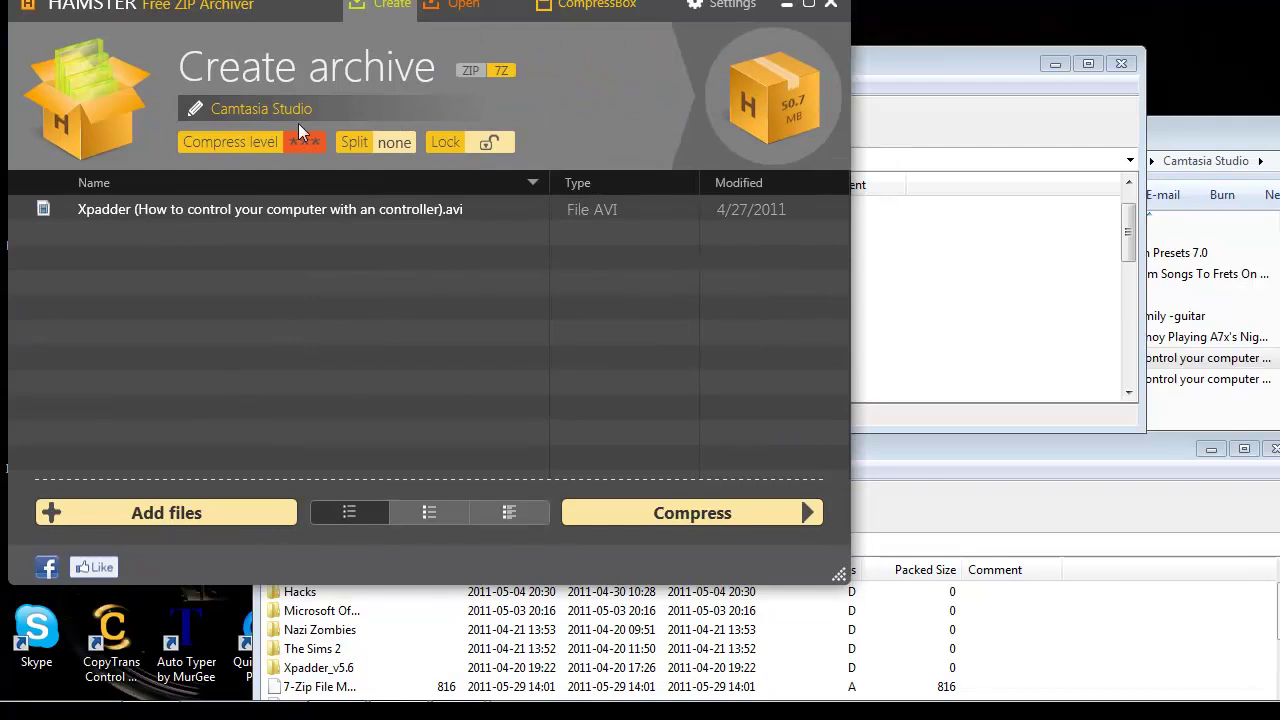
{"action": "left_click", "coordinate": [300, 142]}
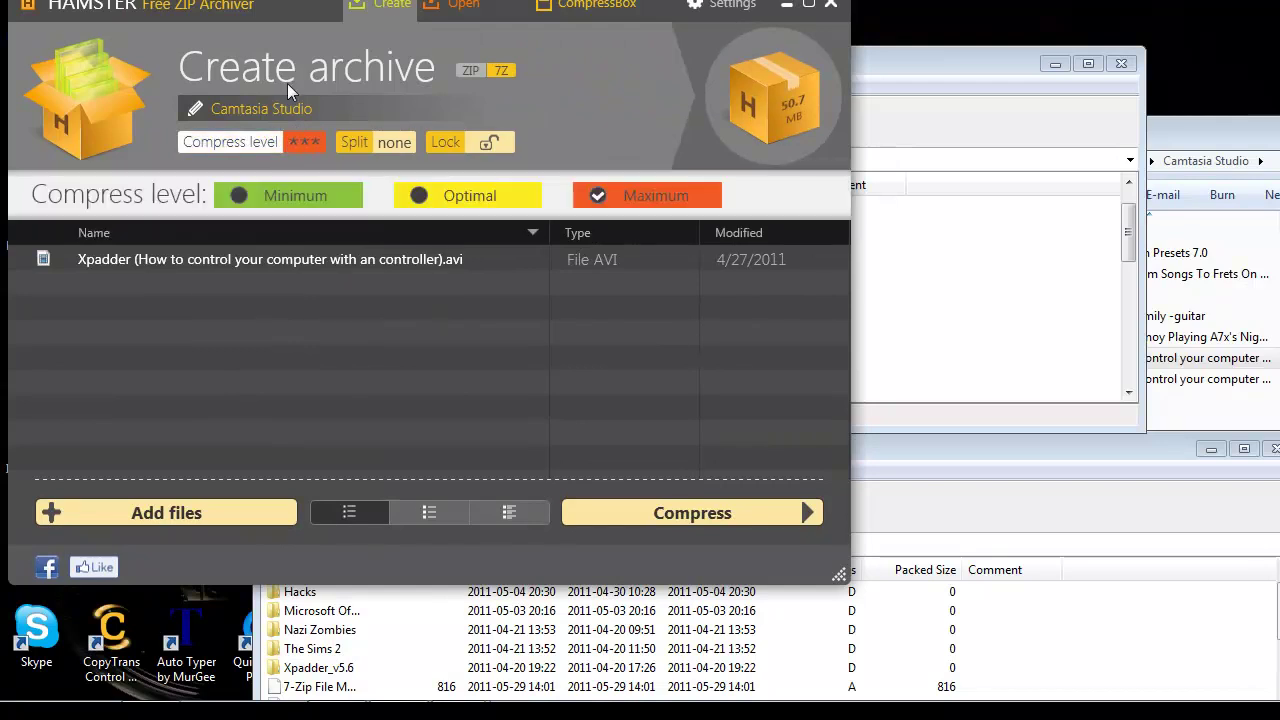
{"action": "left_click", "coordinate": [318, 200]}
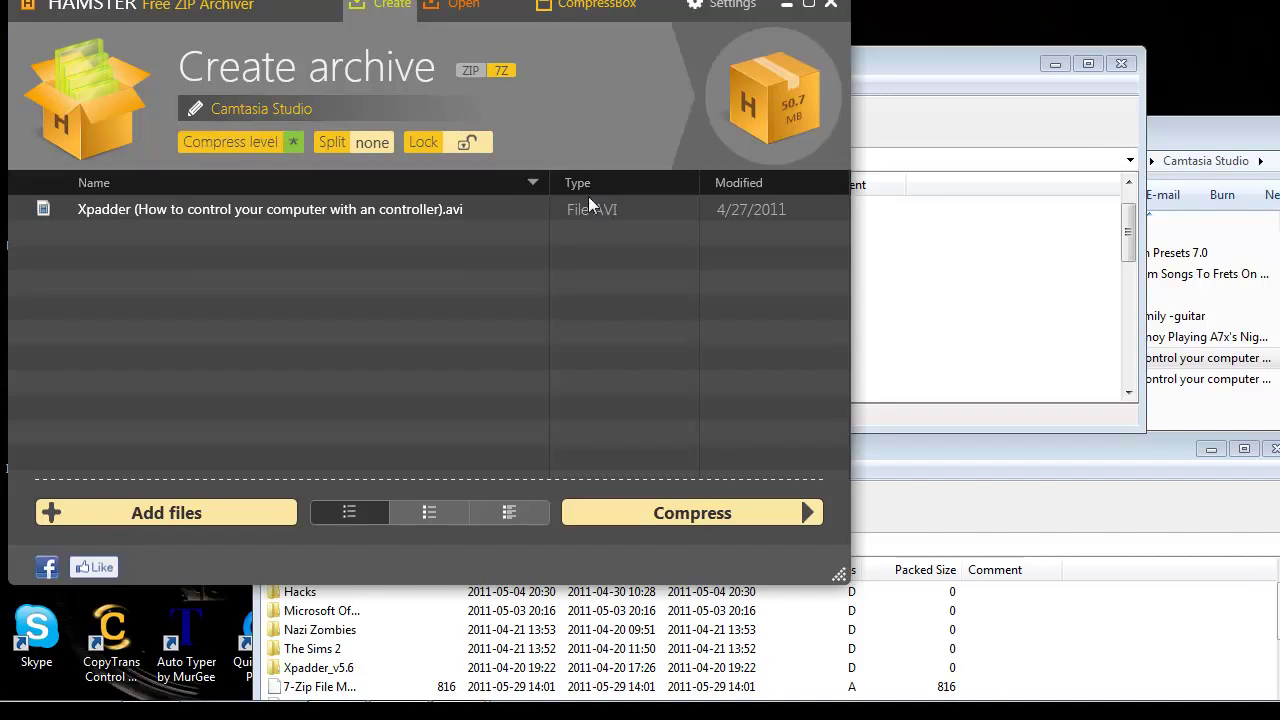
{"action": "left_click", "coordinate": [262, 145]}
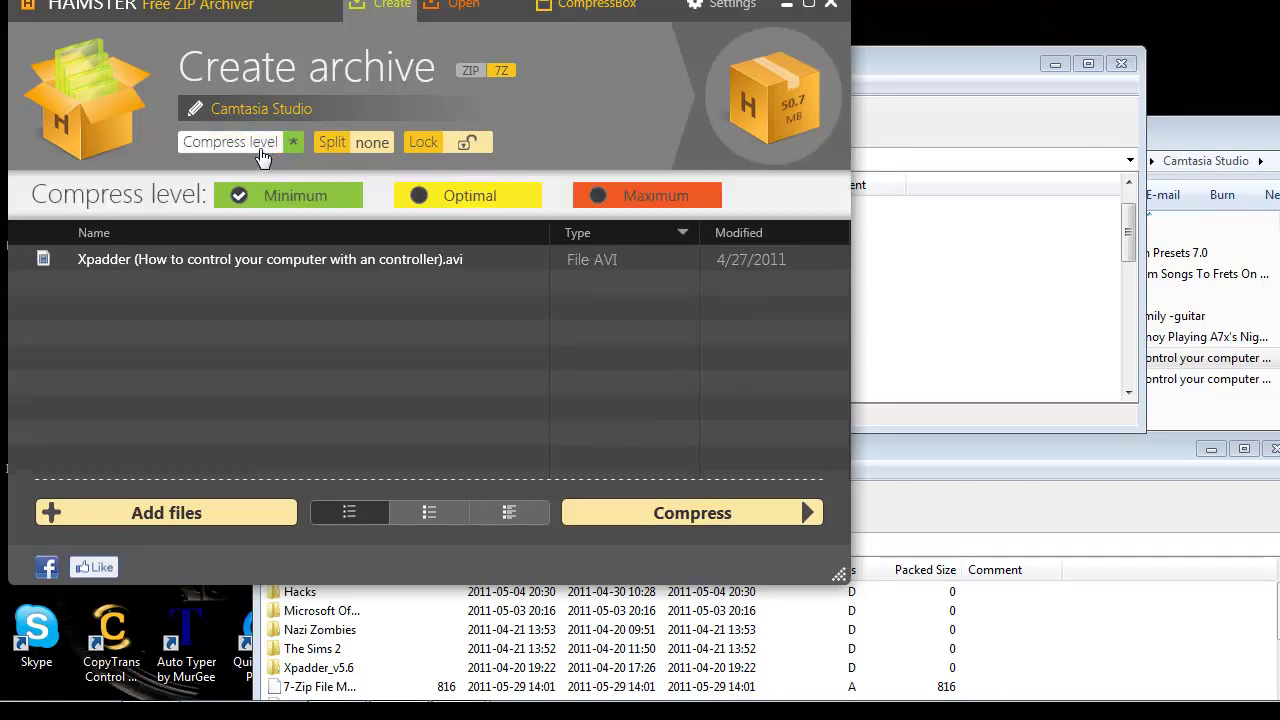
{"action": "left_click", "coordinate": [664, 197]}
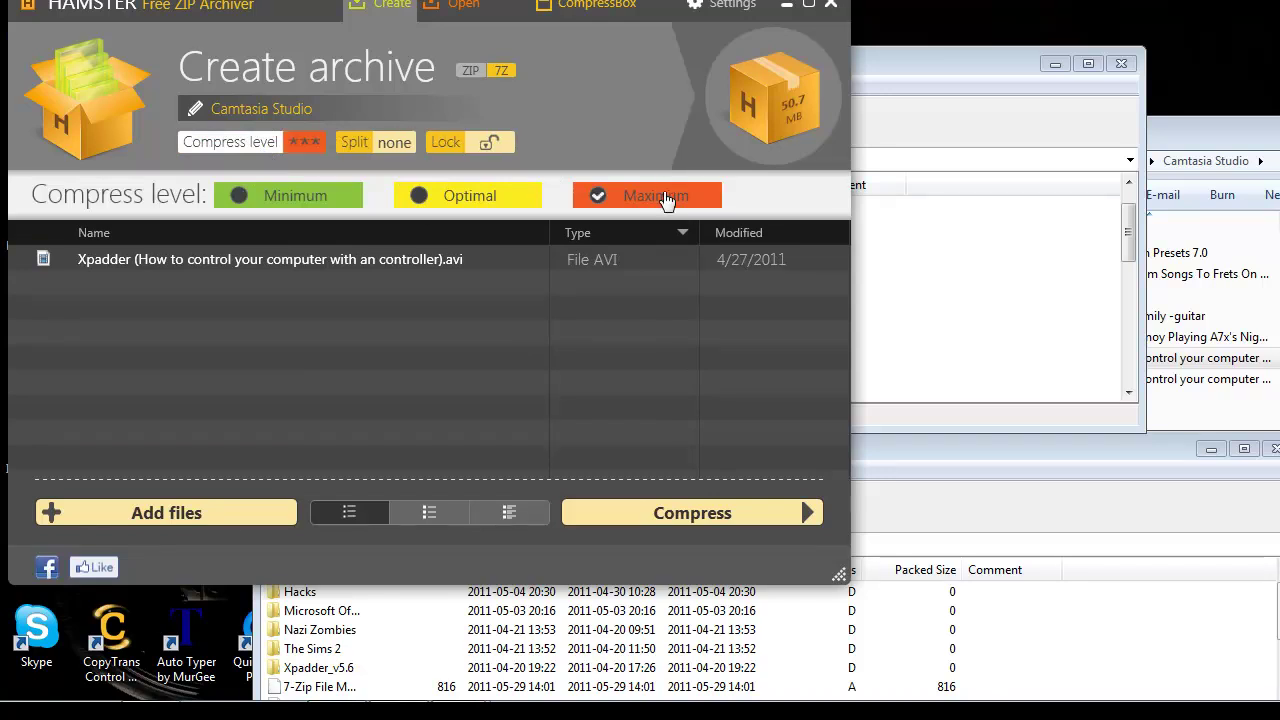
{"action": "left_click", "coordinate": [506, 199]}
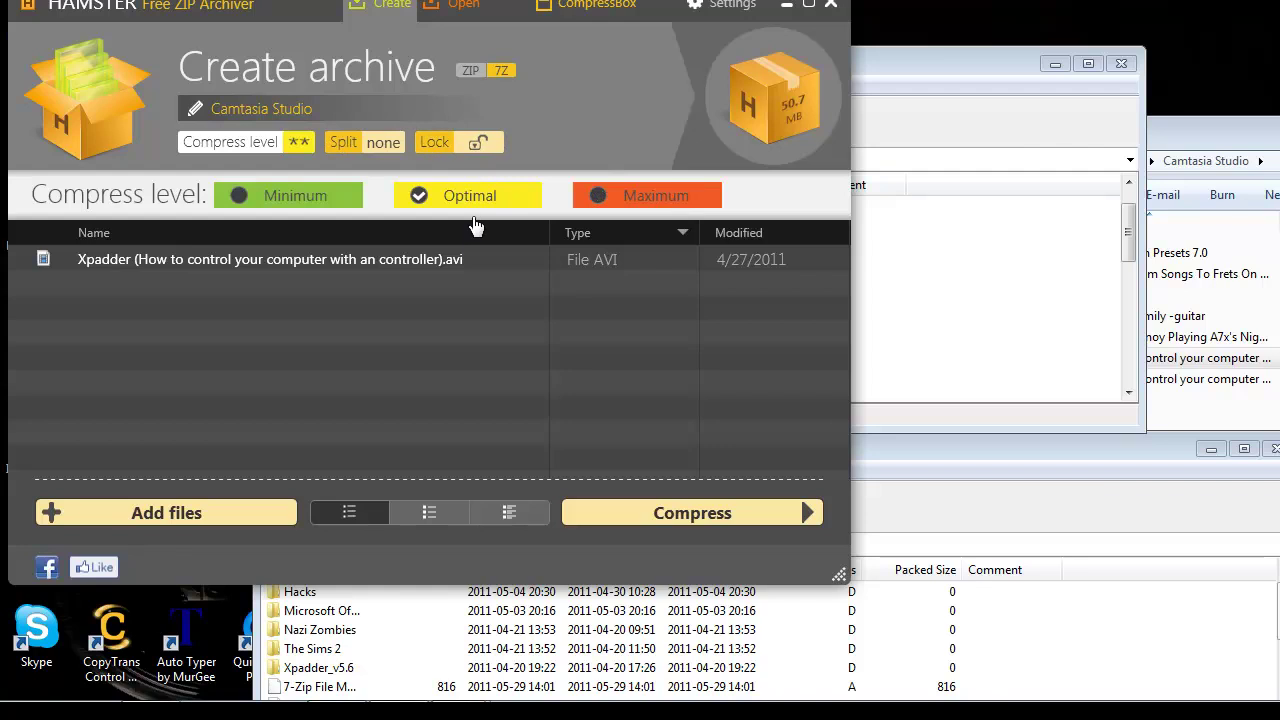
{"action": "left_click", "coordinate": [631, 192]}
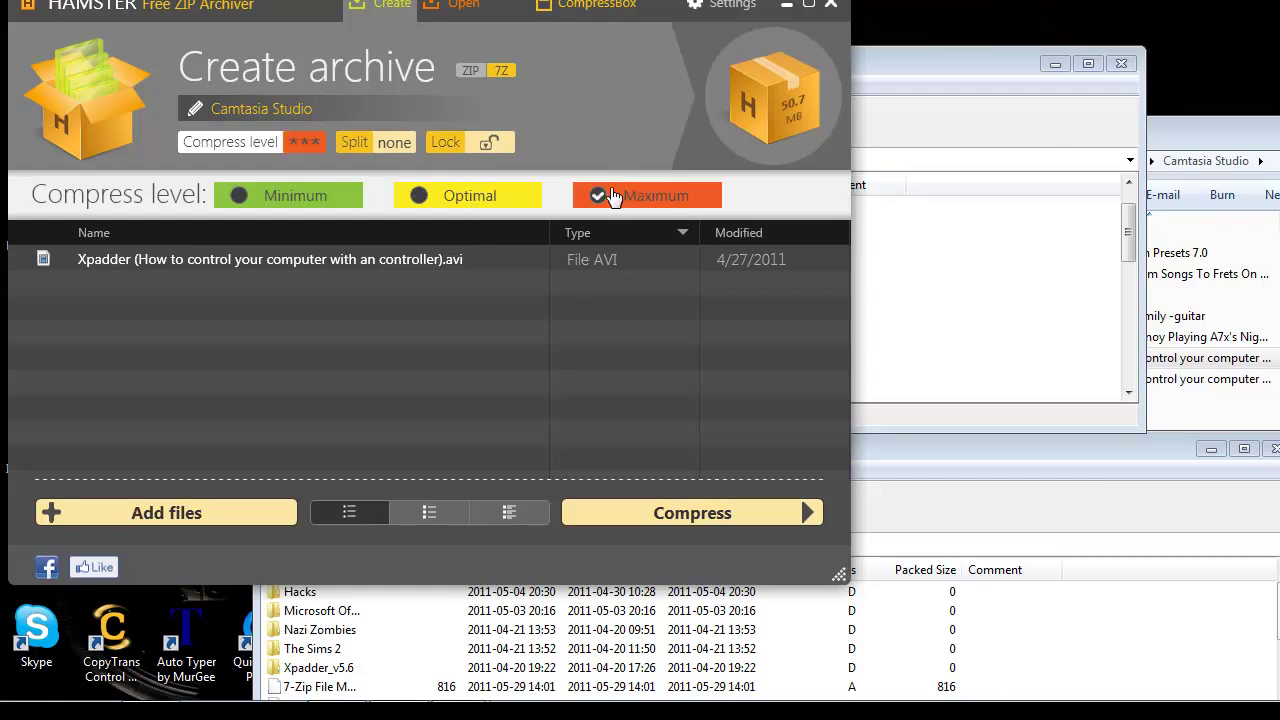
Look at the Lock password options without setting one, then move the window right.
{"action": "left_click", "coordinate": [470, 145]}
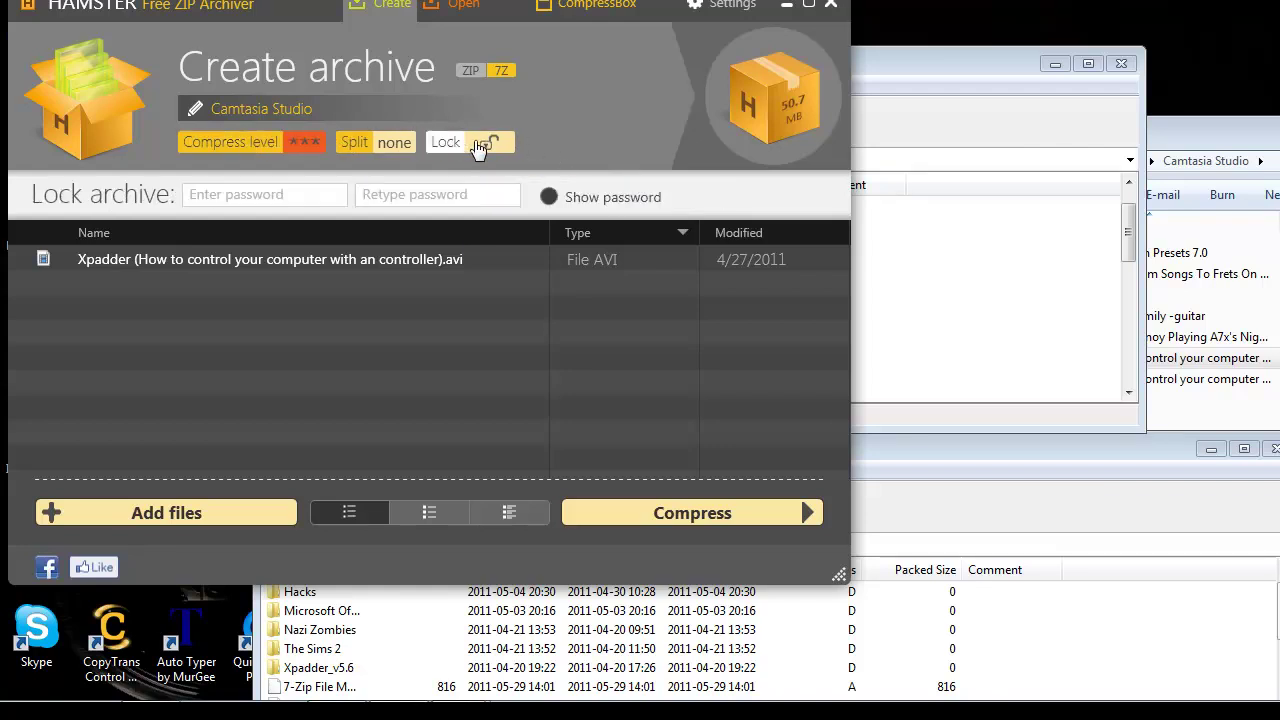
{"action": "left_click", "coordinate": [309, 192]}
{"action": "left_click", "coordinate": [486, 142]}
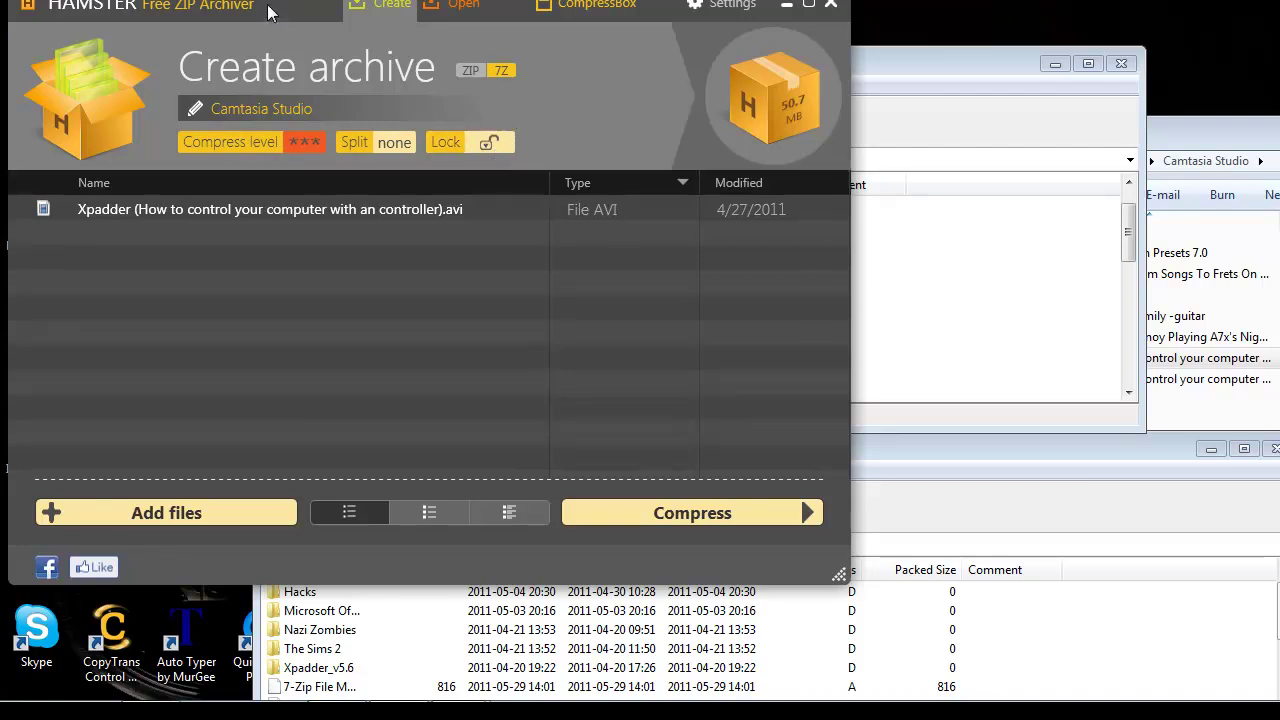
{"action": "left_click_drag", "start_coordinate": [271, 9], "coordinate": [746, 37]}
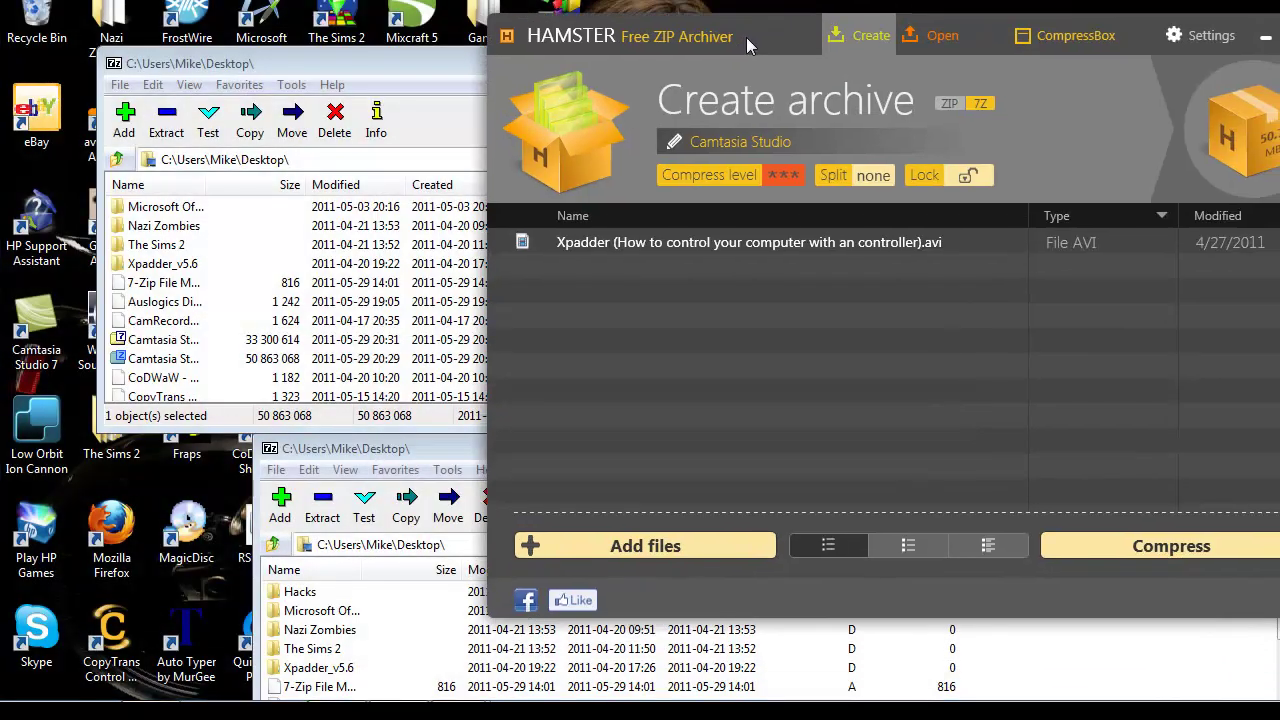
In Settings, switch the theme to Light and back to Dark, then close Settings.
{"action": "left_click", "coordinate": [1155, 36]}
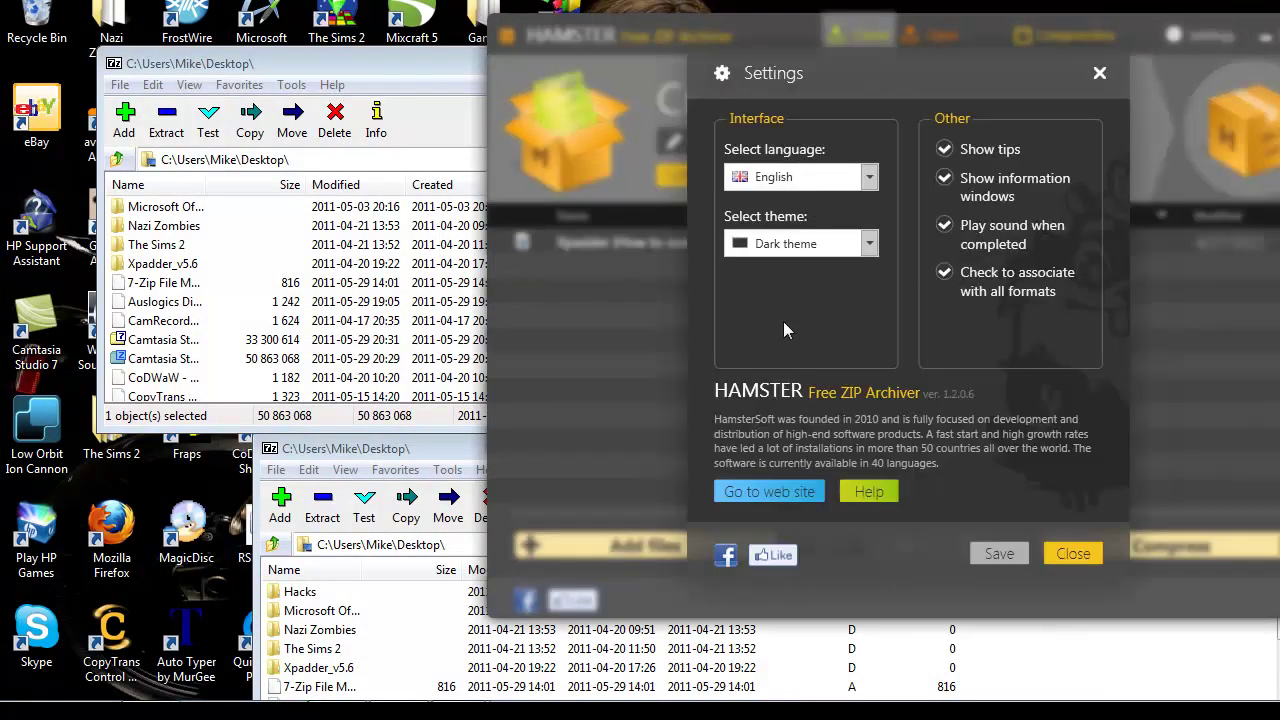
{"action": "left_click", "coordinate": [867, 248]}
{"action": "left_click", "coordinate": [865, 292]}
{"action": "left_click", "coordinate": [850, 244]}
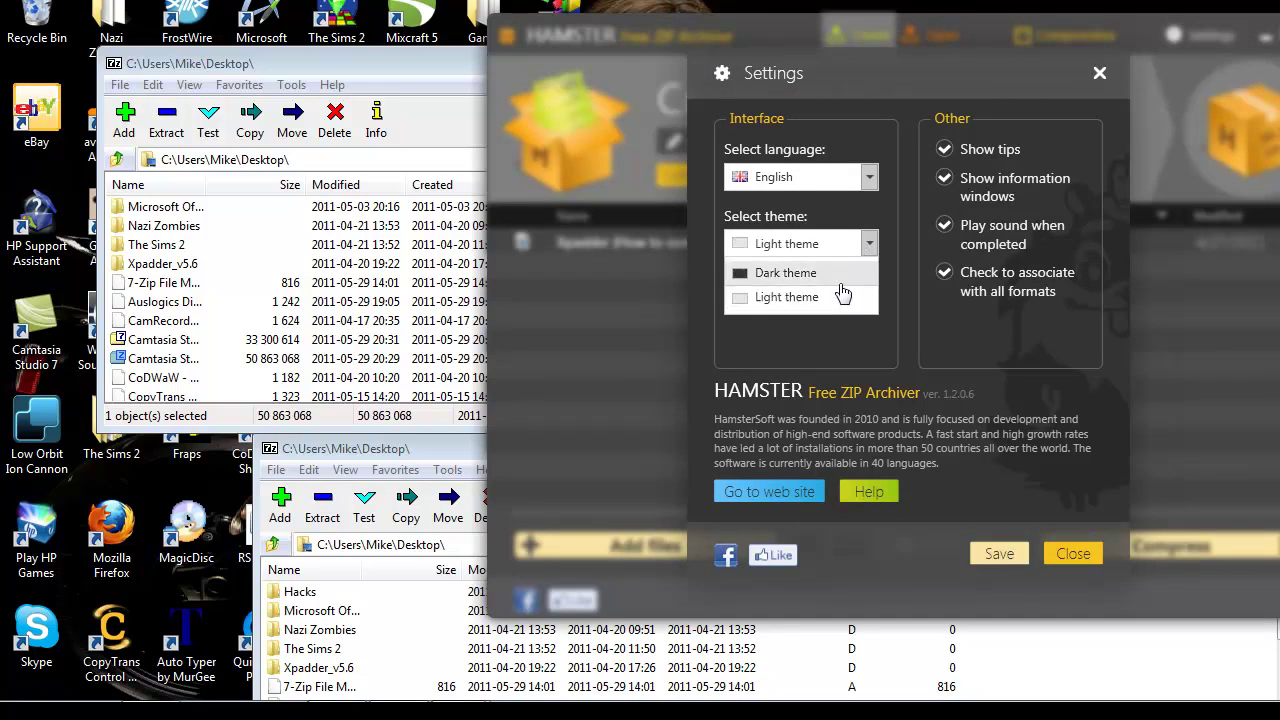
{"action": "left_click", "coordinate": [838, 273]}
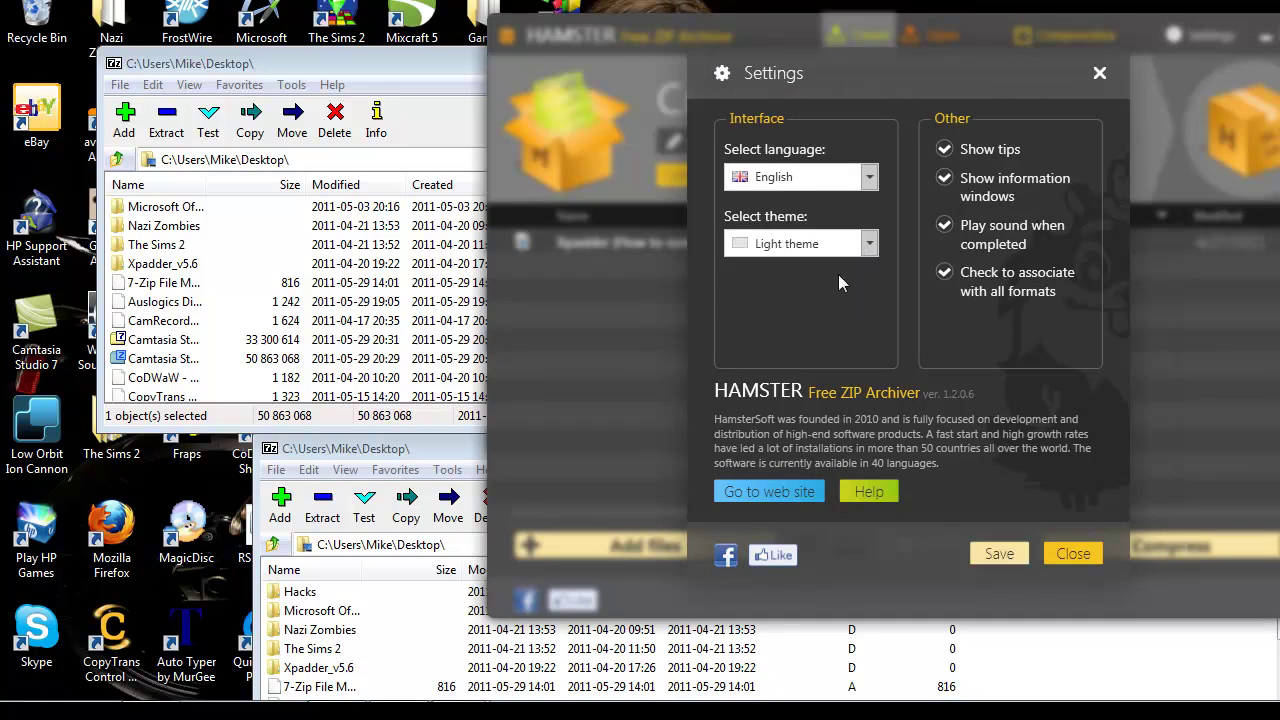
{"action": "left_click", "coordinate": [1071, 556]}
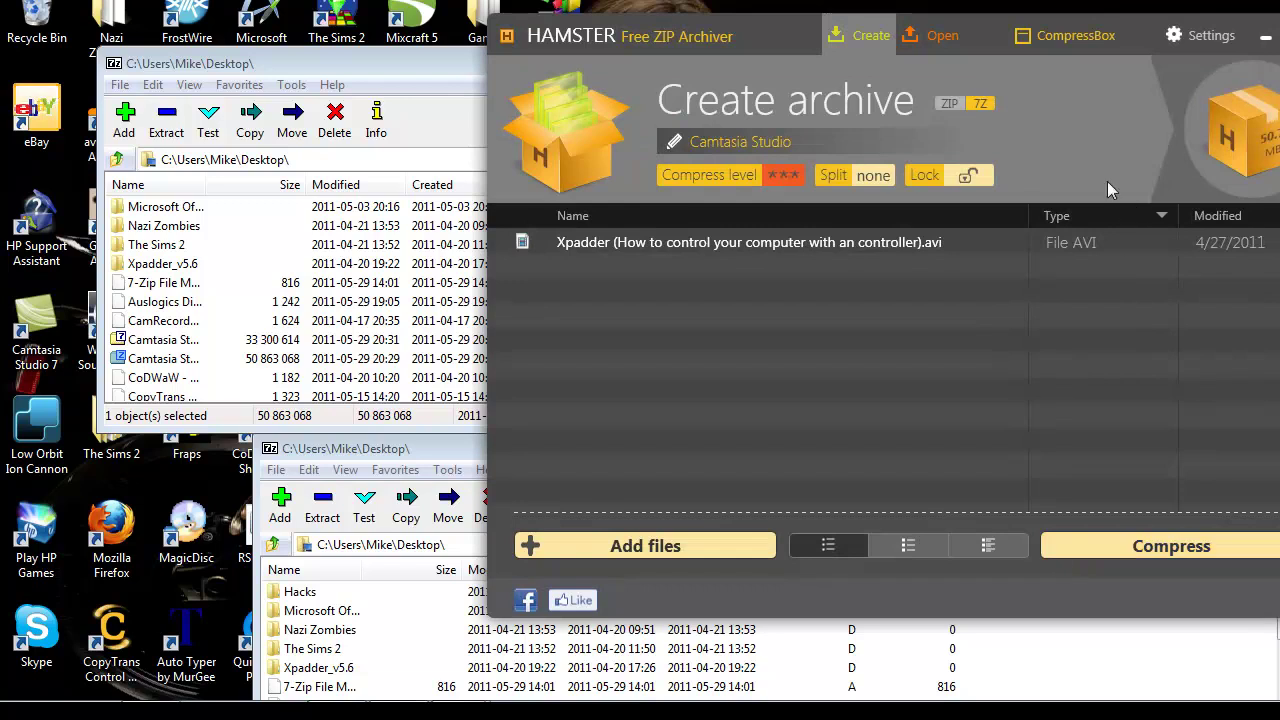